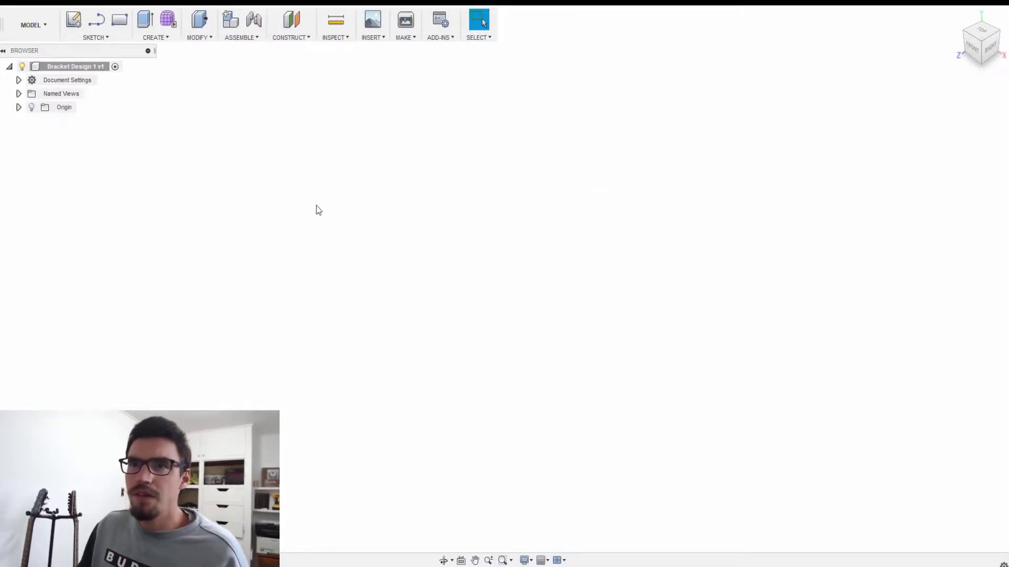
Create a new sketch on the vertical front plane through the origin
left_click(74, 20)
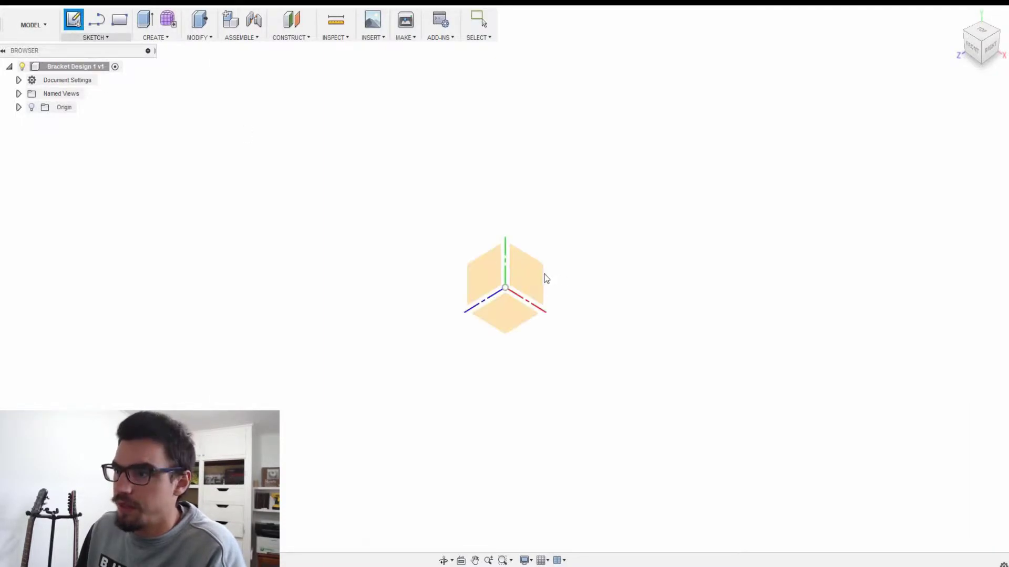
left_click(544, 278)
left_click(542, 274)
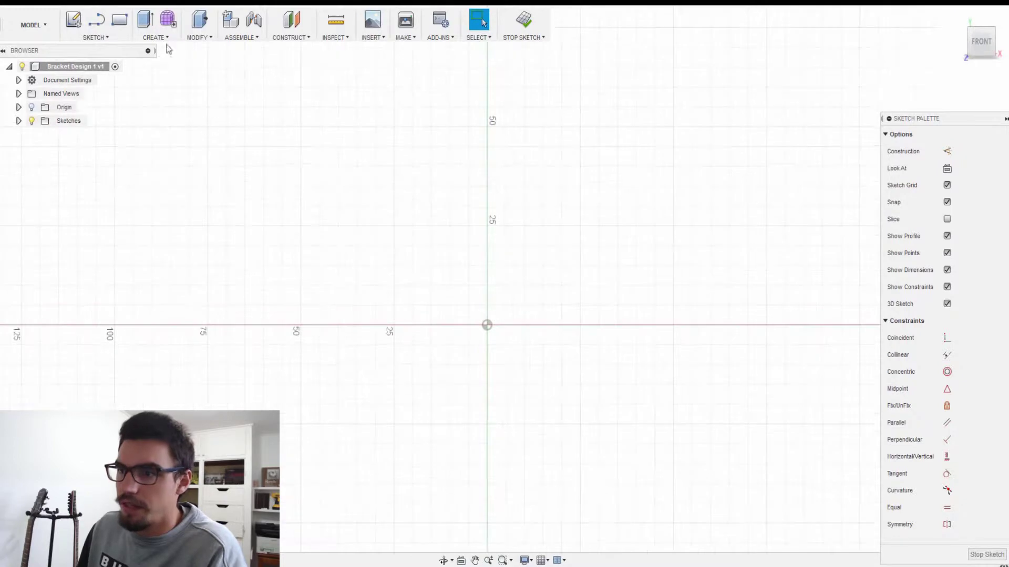
Draw a closed, left-leaning four-sided line profile from the origin, about 50 mm along the base and 45 mm high, with a horizontal top
left_click(101, 39)
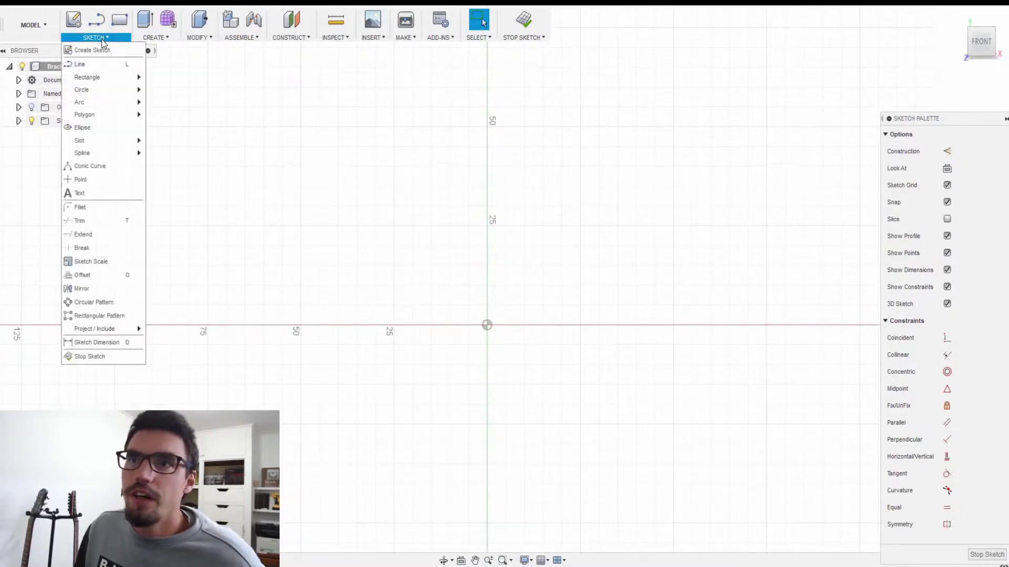
left_click(84, 63)
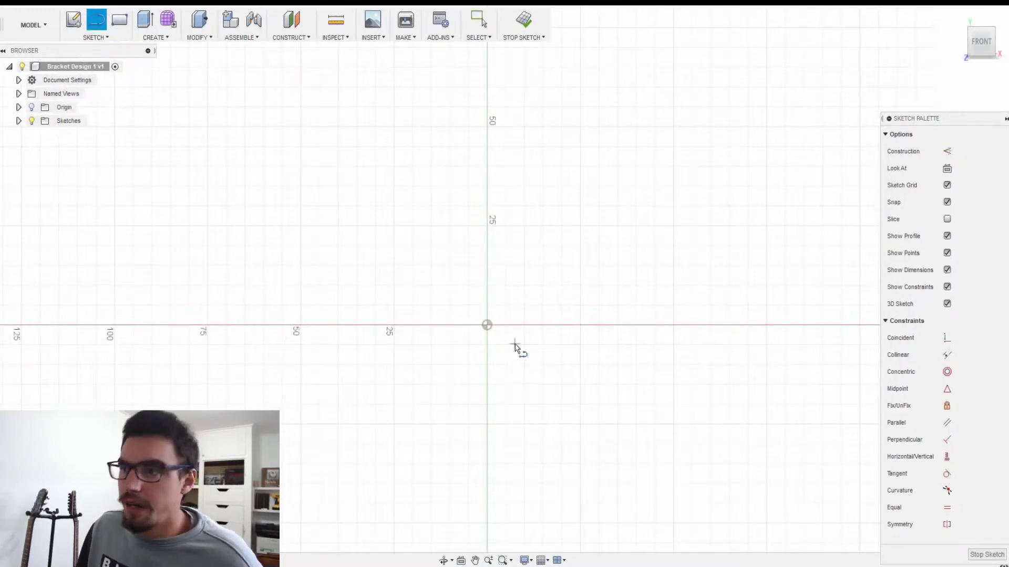
left_click(487, 325)
left_click(375, 147)
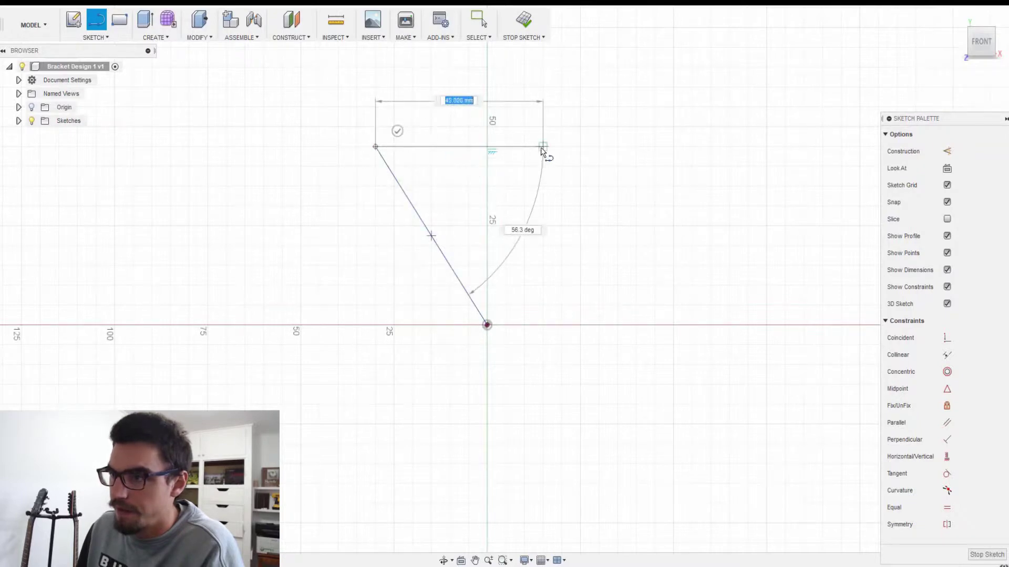
left_click(549, 146)
left_click(673, 325)
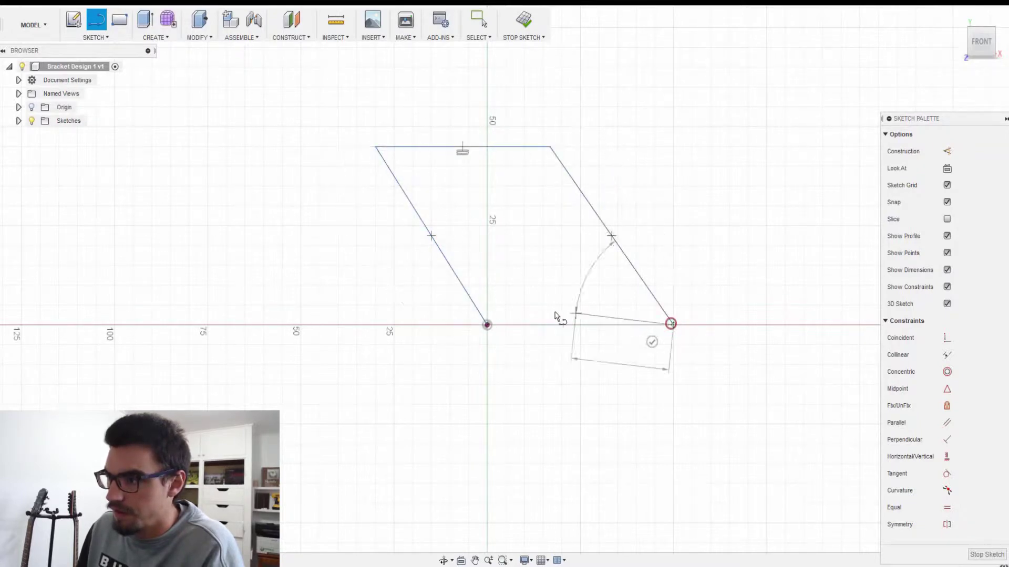
left_click(487, 326)
left_click(512, 286)
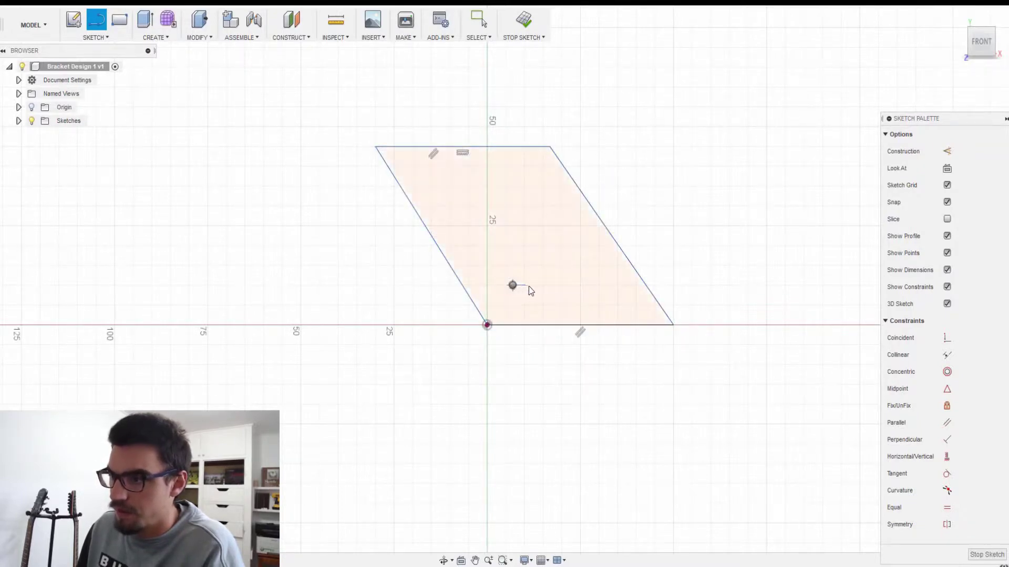
right_click(531, 284)
left_click(550, 286)
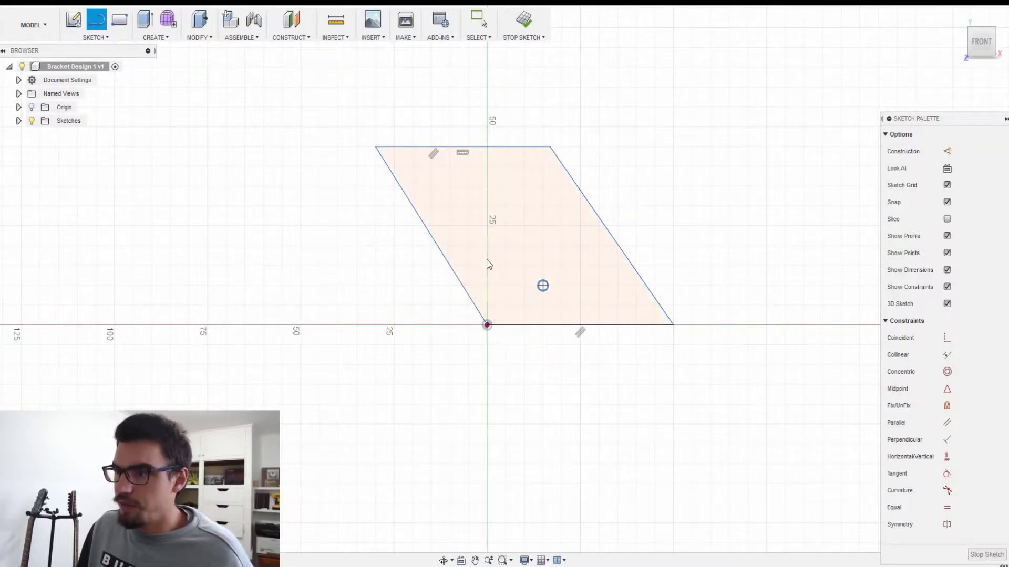
Dimension the angle between the profile's slanted left line and its base line at 110 degrees
key("d")
left_click(465, 285)
left_click(503, 324)
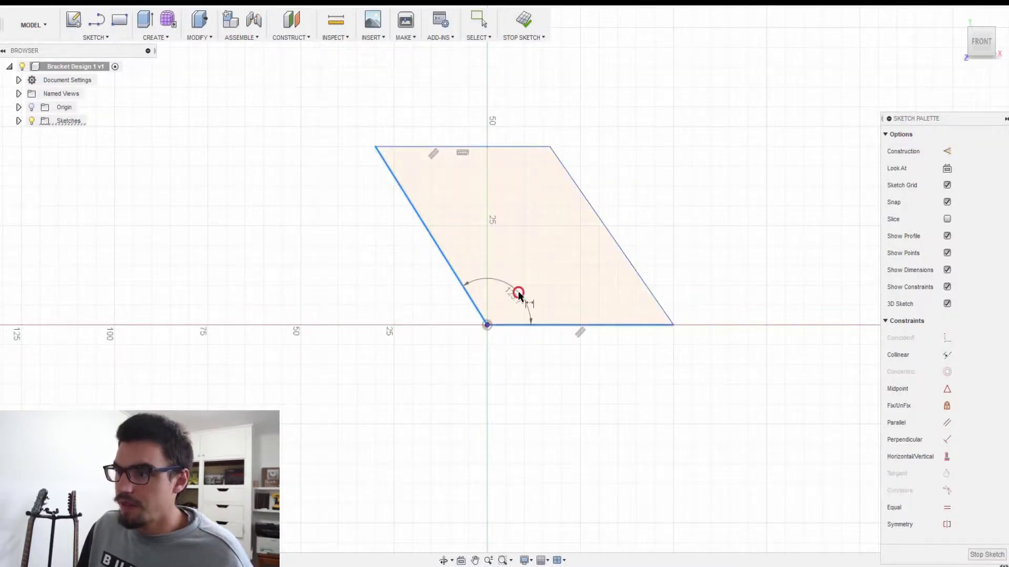
left_click(532, 255)
type("110")
key("Return")
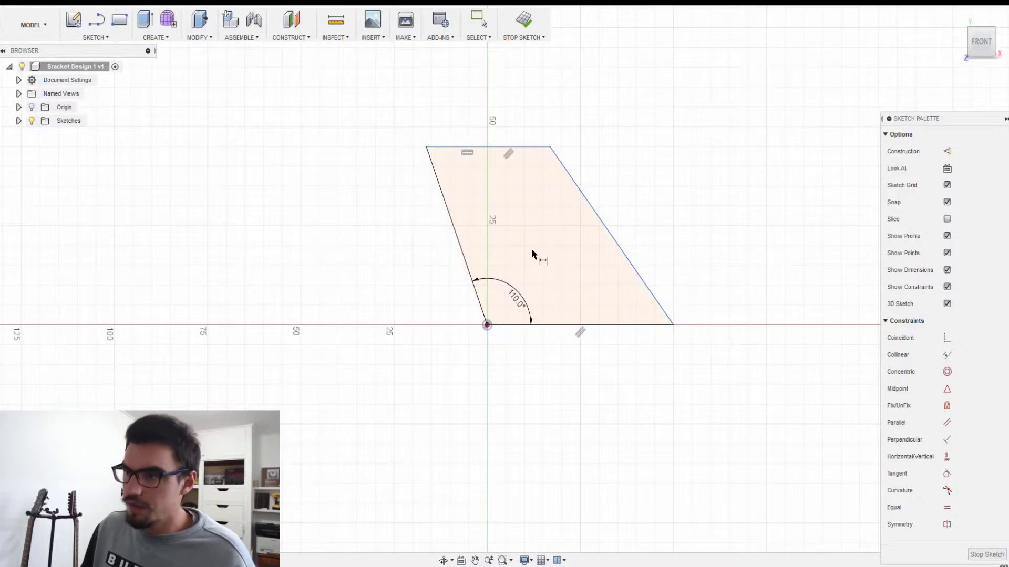
Change the document's active units to inches
left_click(19, 79)
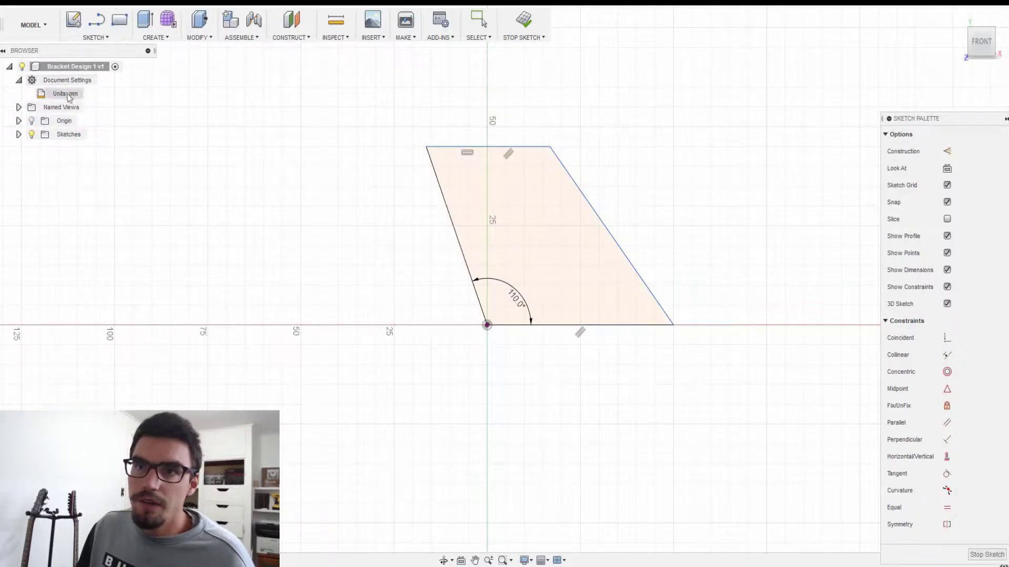
left_click(88, 94)
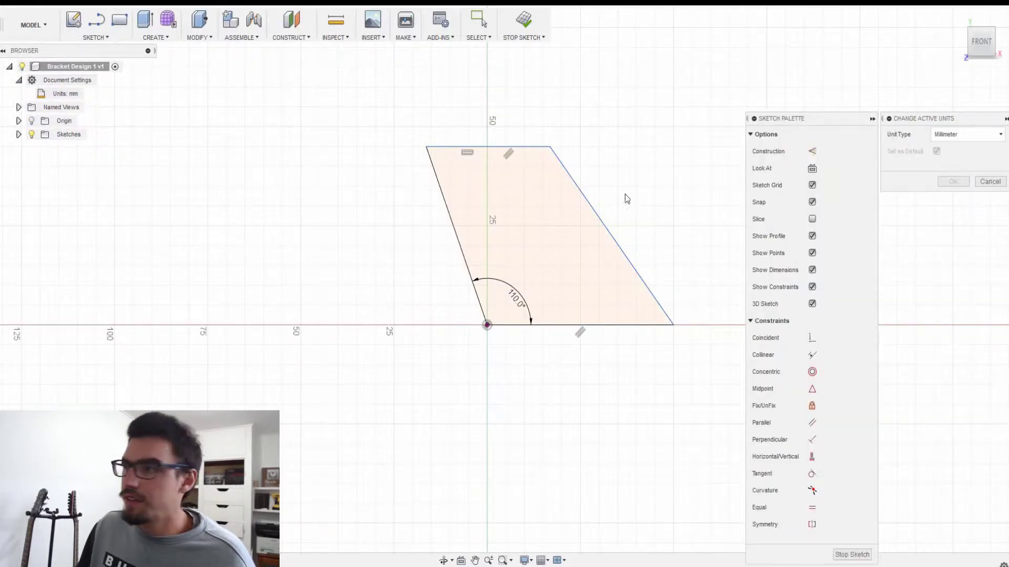
left_click(967, 135)
left_click(950, 189)
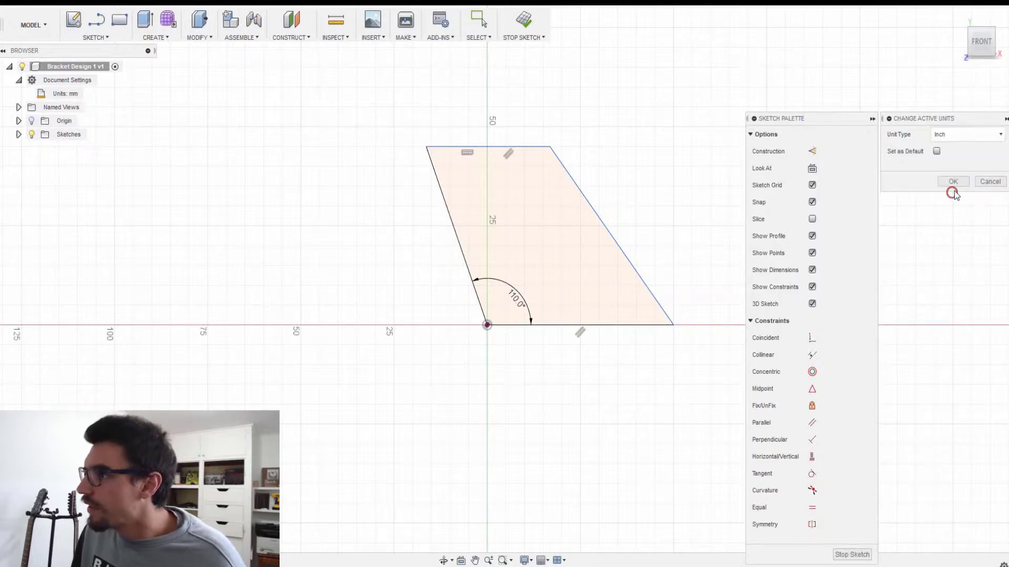
left_click(955, 182)
Dimension the vertical distance between the profile's top and base lines at 3.5 in
scroll(448, 171, "up", 2)
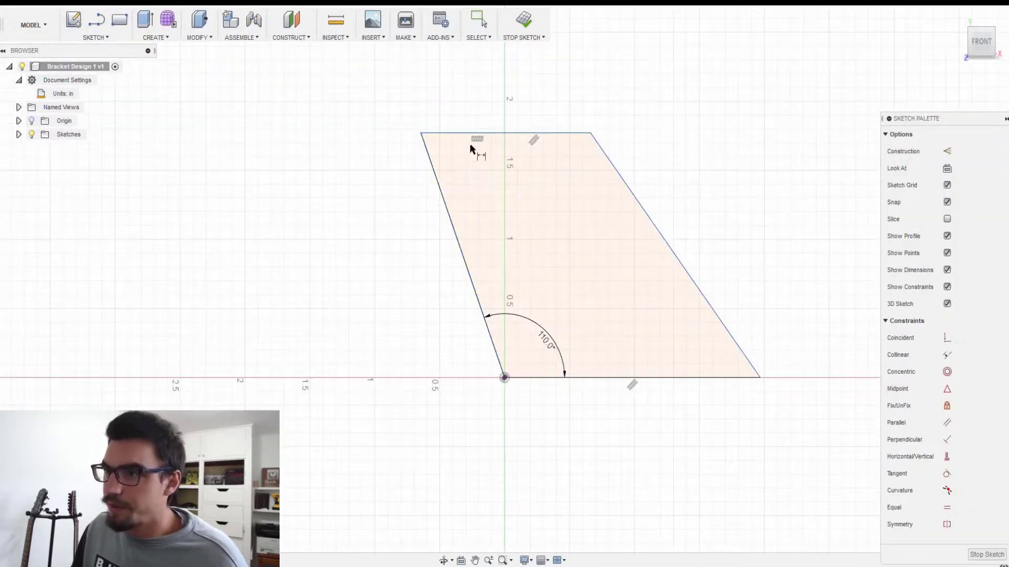
left_click(483, 133)
left_click(566, 377)
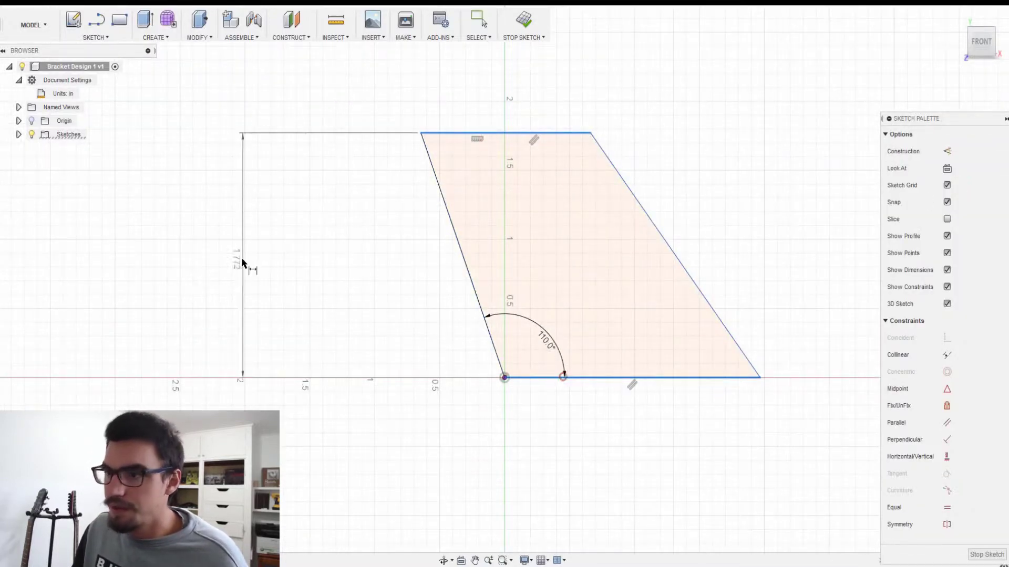
left_click(286, 274)
type("3")
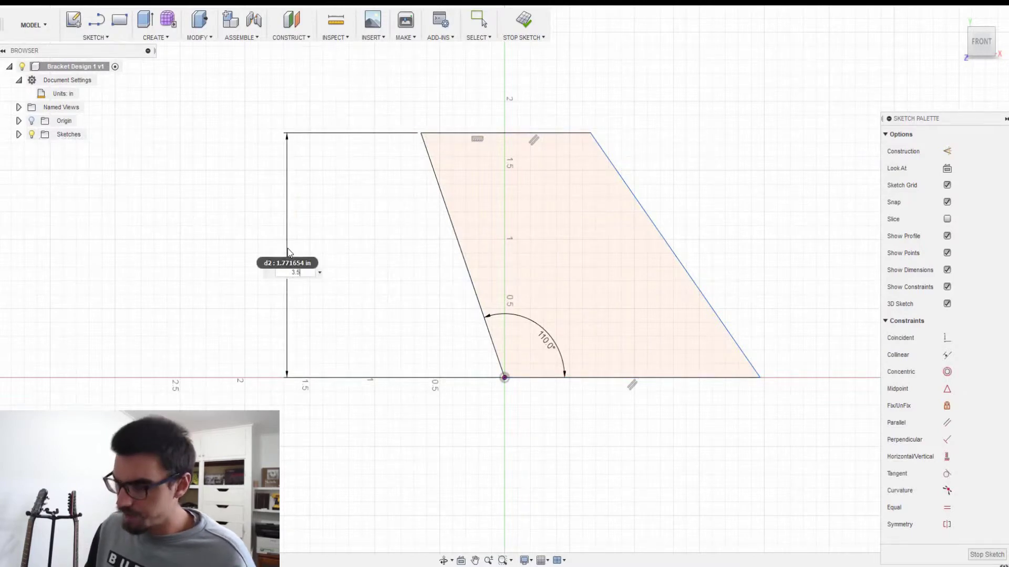
type(".5")
key("Return")
Dimension the length of the profile's base line at 5.25 in
left_click(648, 375)
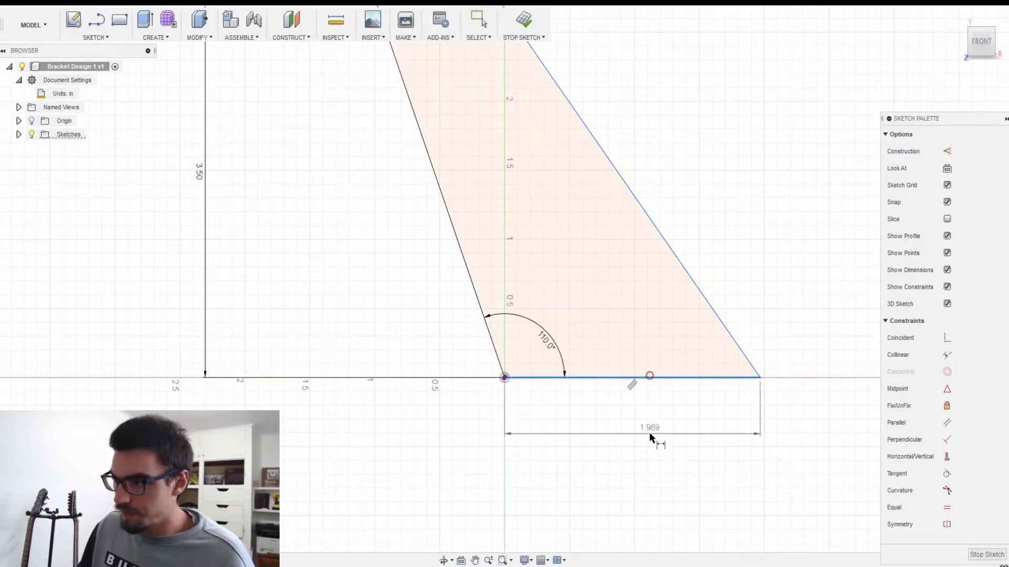
left_click(648, 437)
type("5.25")
key("Return")
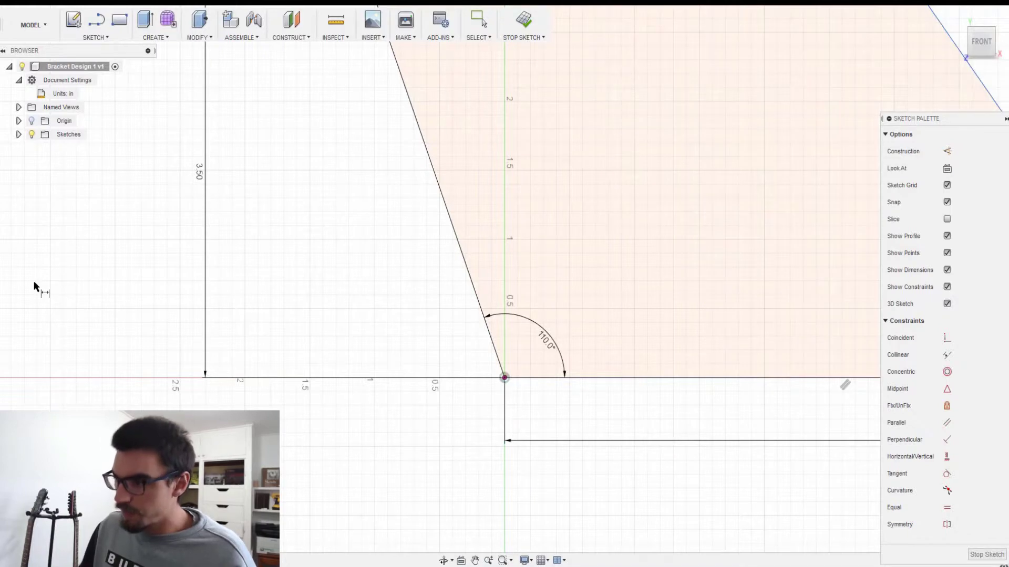
Apply a Parallel constraint between the profile's slanted right line and its left line
scroll(210, 415, "down", 3)
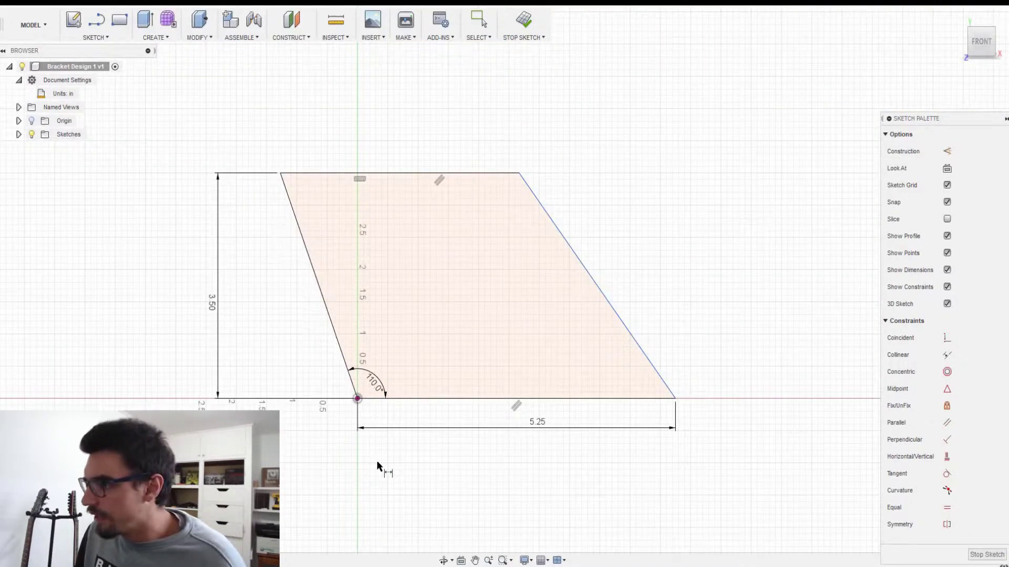
left_click(946, 423)
left_click(607, 297)
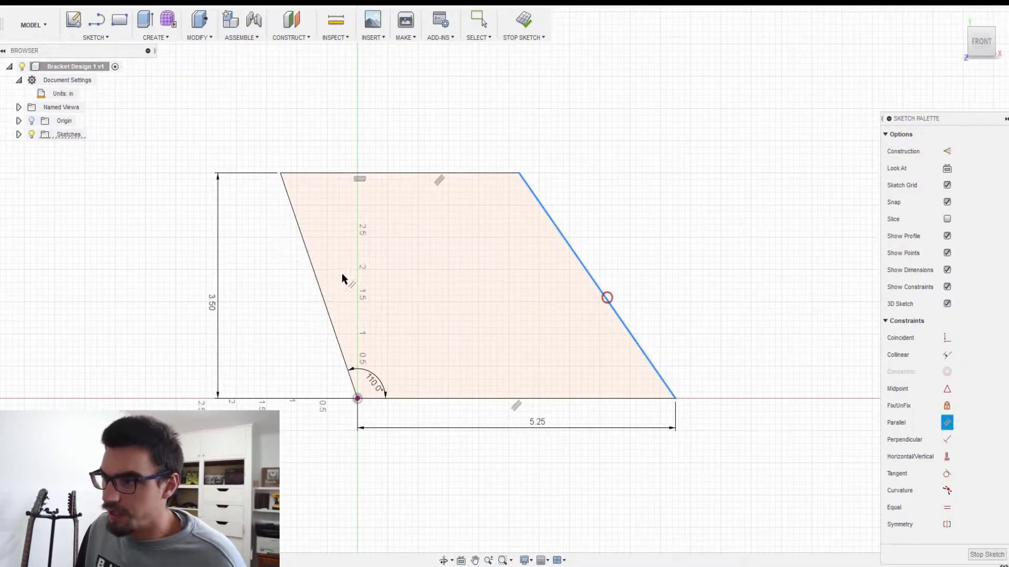
left_click(318, 286)
right_click(402, 271)
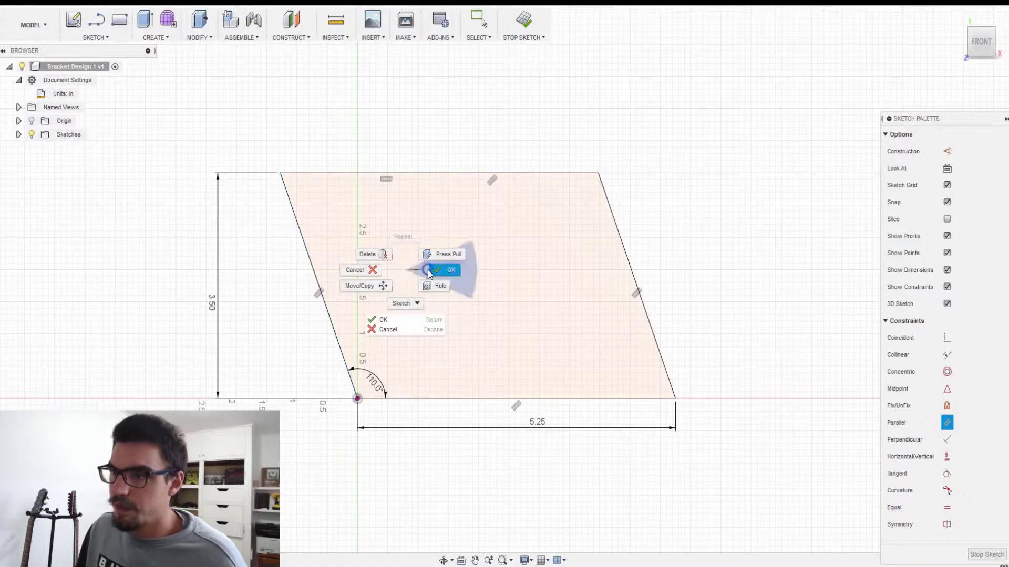
left_click(430, 272)
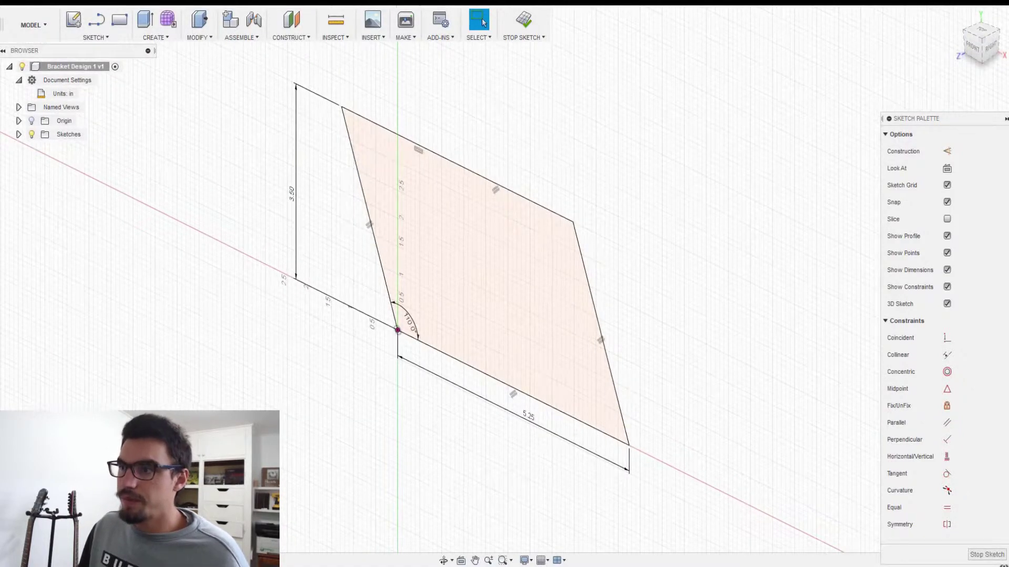
Extrude the parallelogram profile 0.75 in to one side as a new body
key("e")
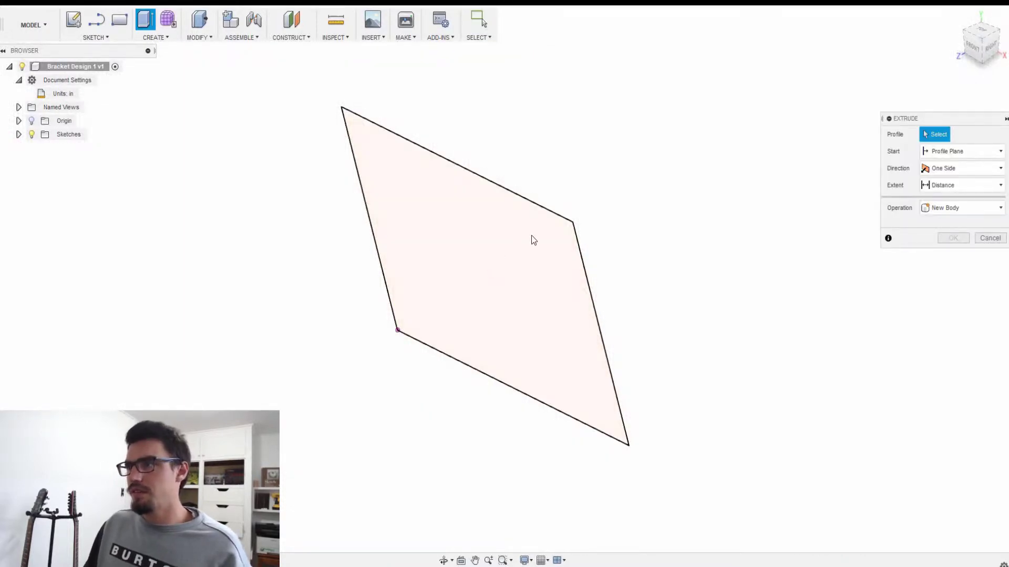
left_click(503, 291)
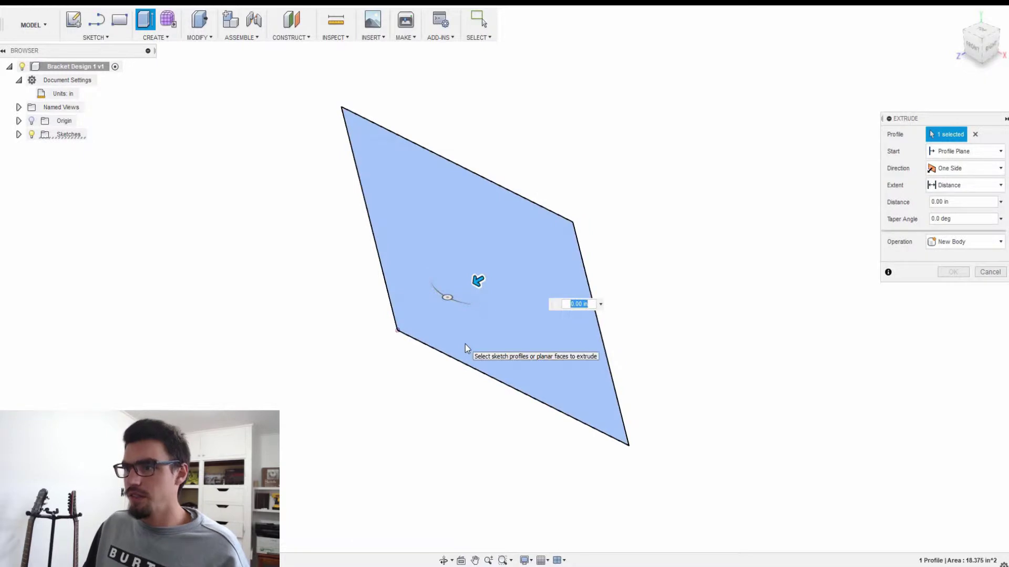
type(".75")
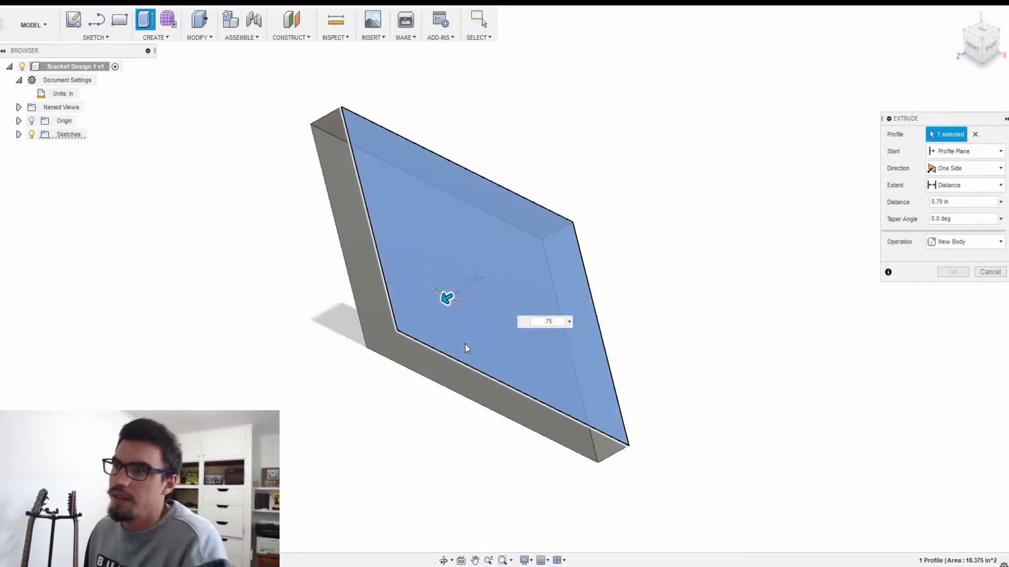
key("Return")
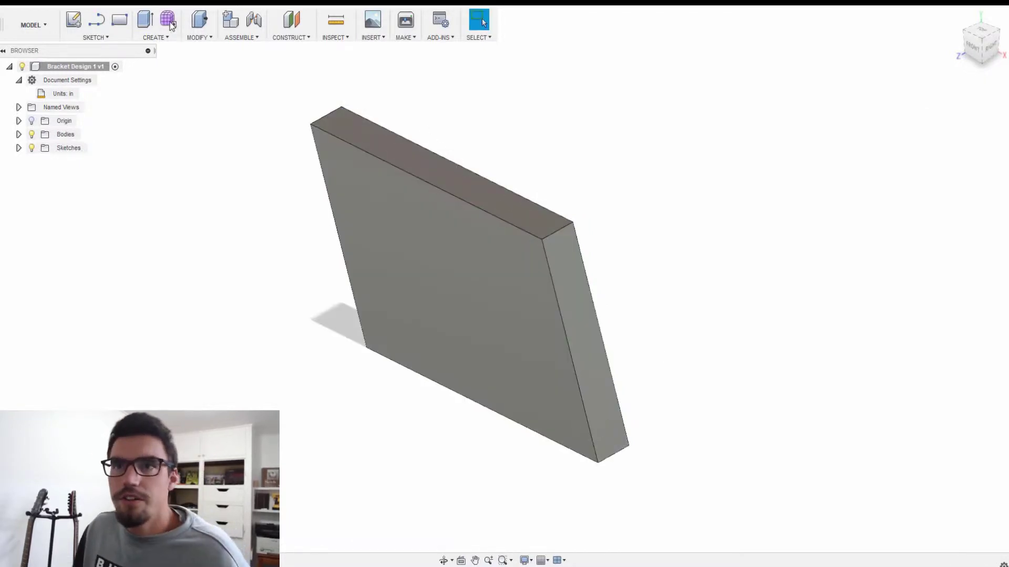
Switch to the Simulation workspace and create a Shape Optimization study for the block
left_click(96, 36)
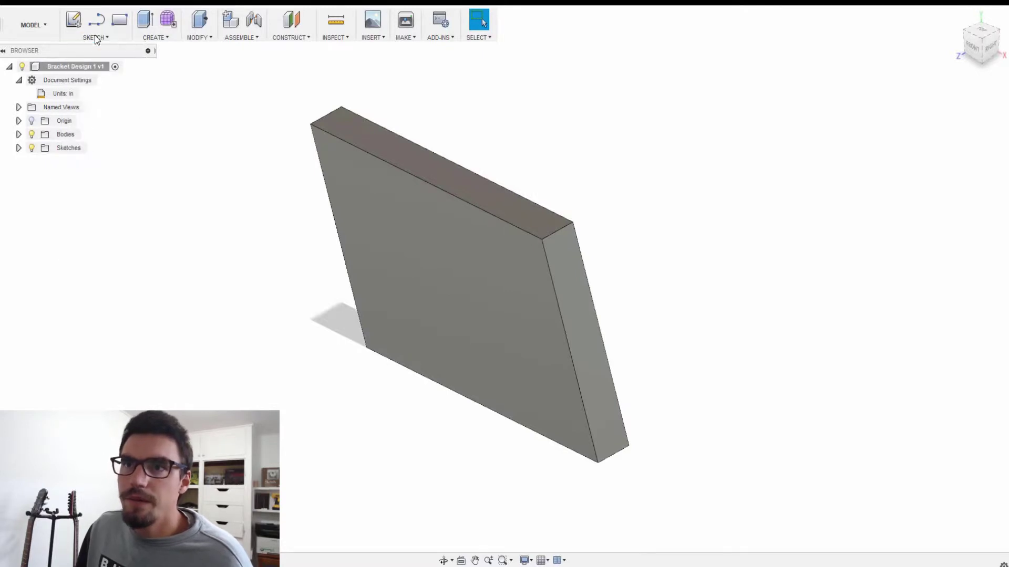
left_click(45, 30)
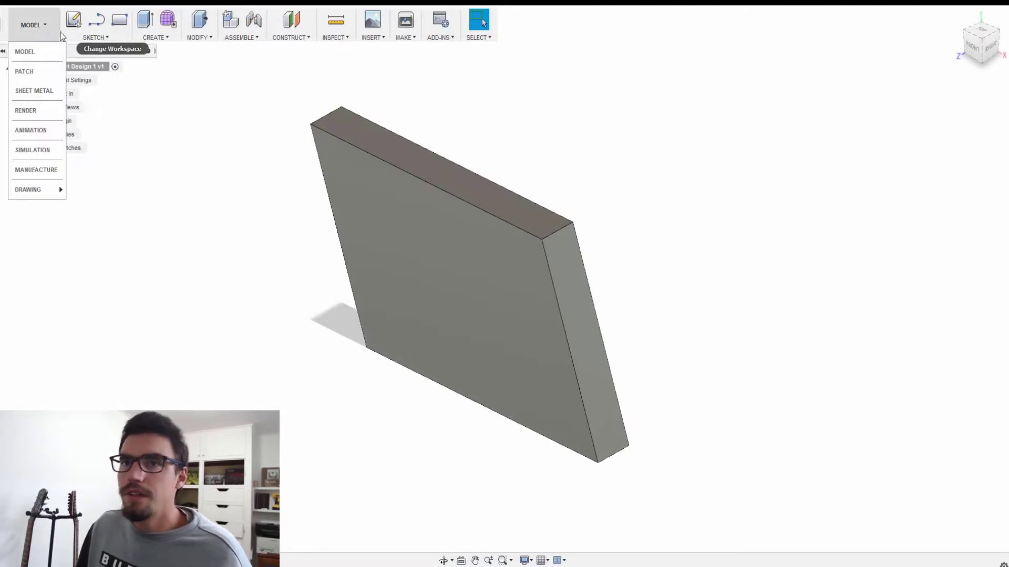
left_click(42, 155)
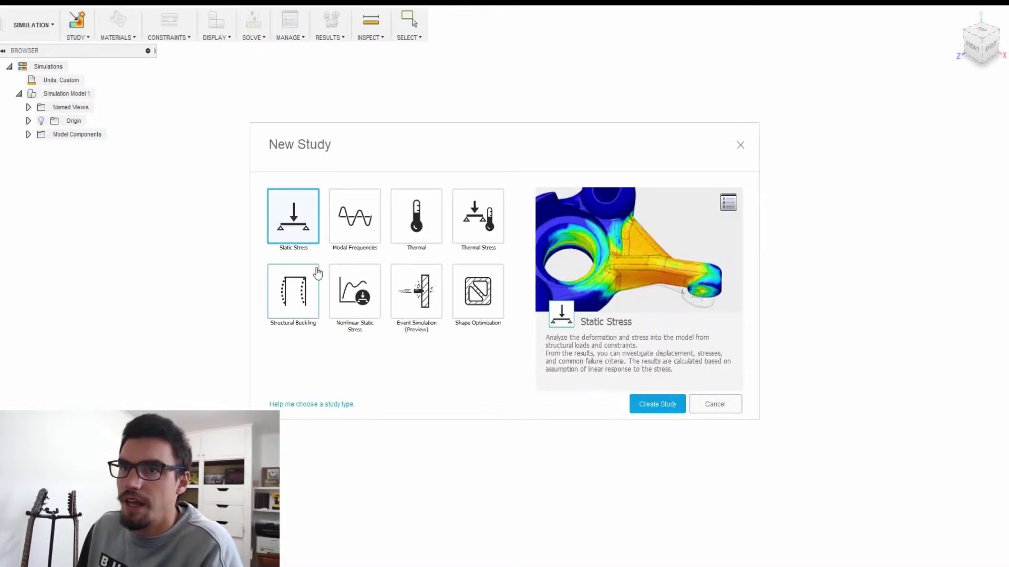
left_click(471, 304)
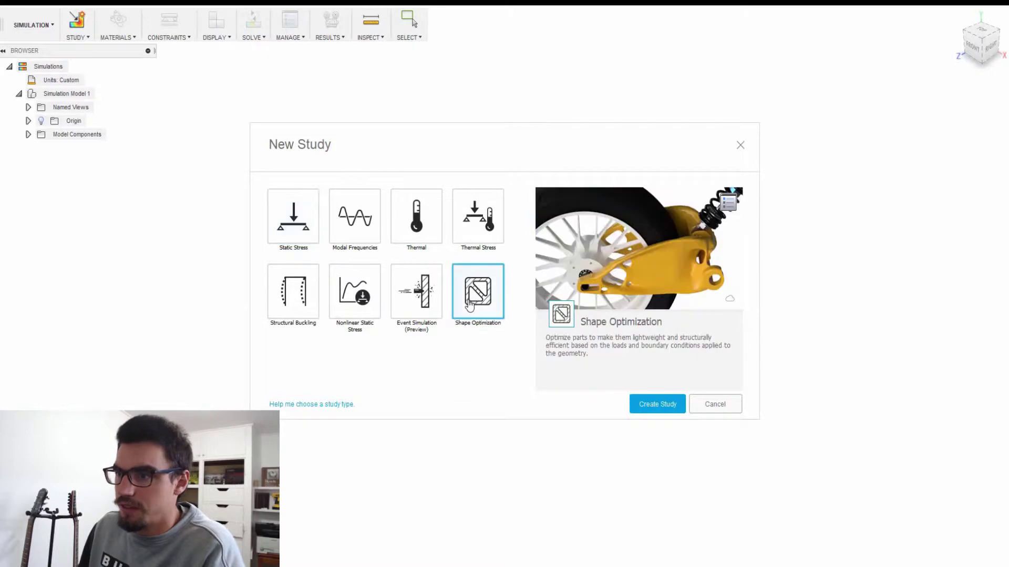
left_click(657, 408)
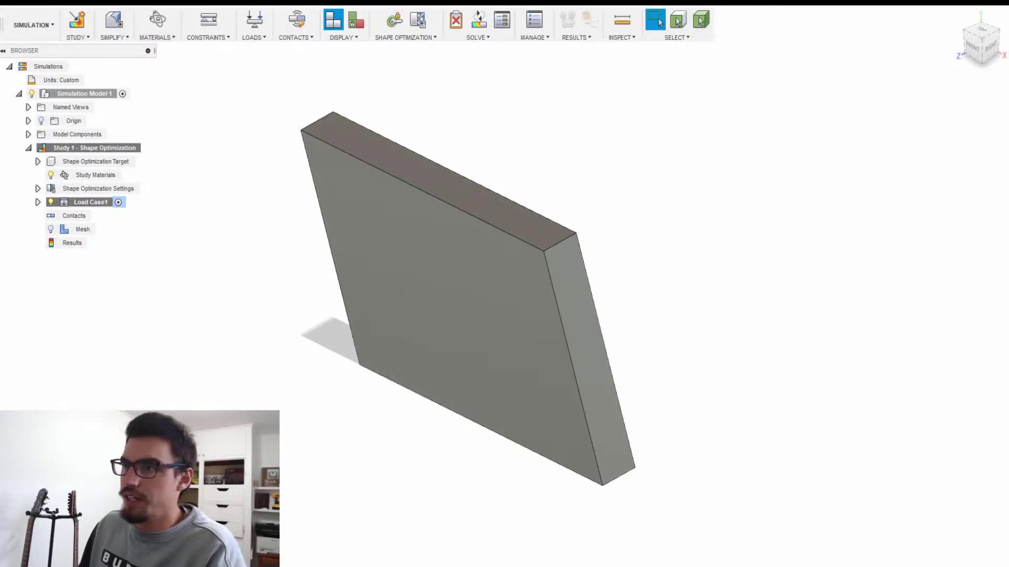
Assign ABS Plastic as the study material of the block
left_click(154, 38)
left_click(167, 50)
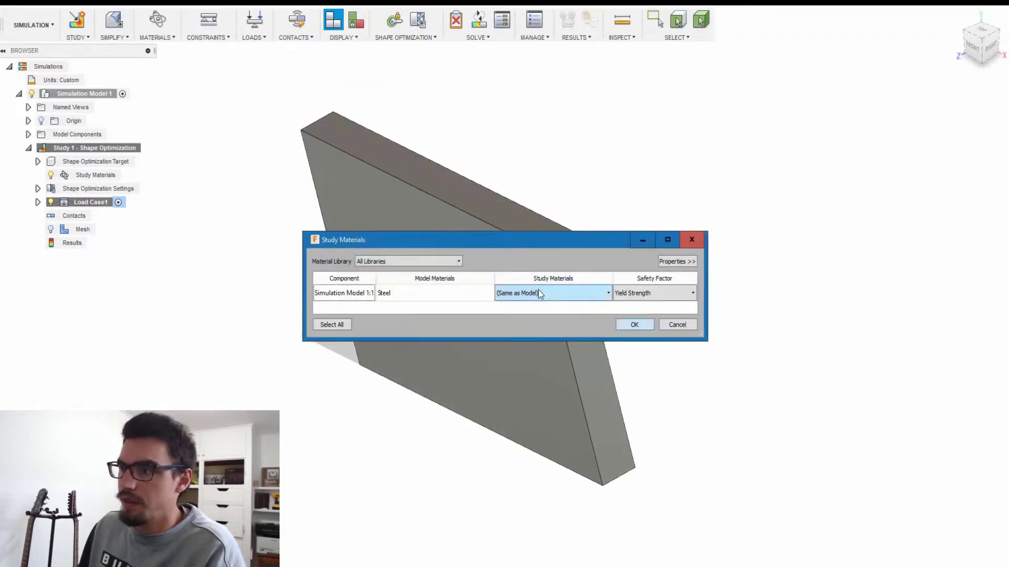
left_click(538, 289)
left_click(529, 312)
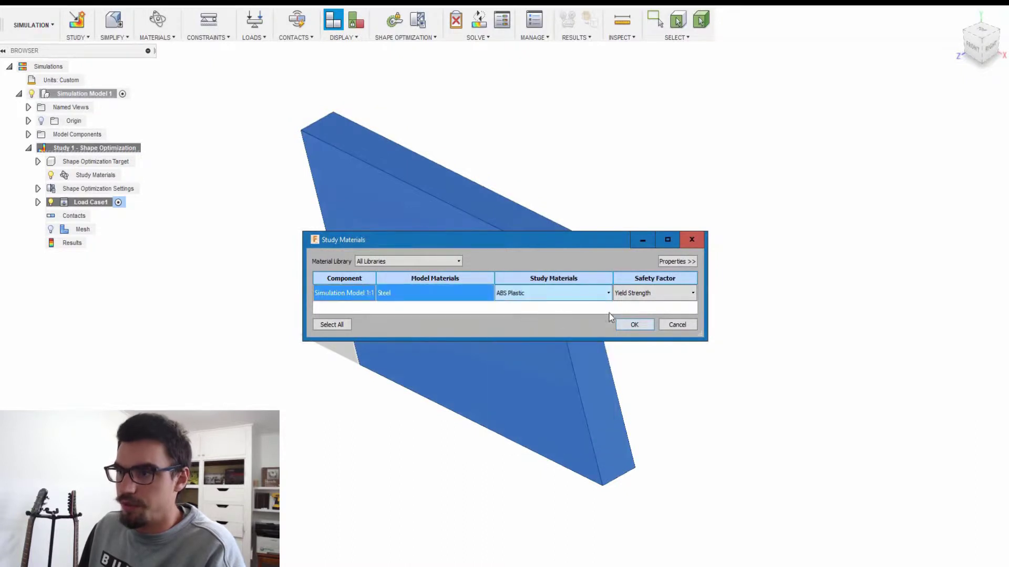
left_click(633, 325)
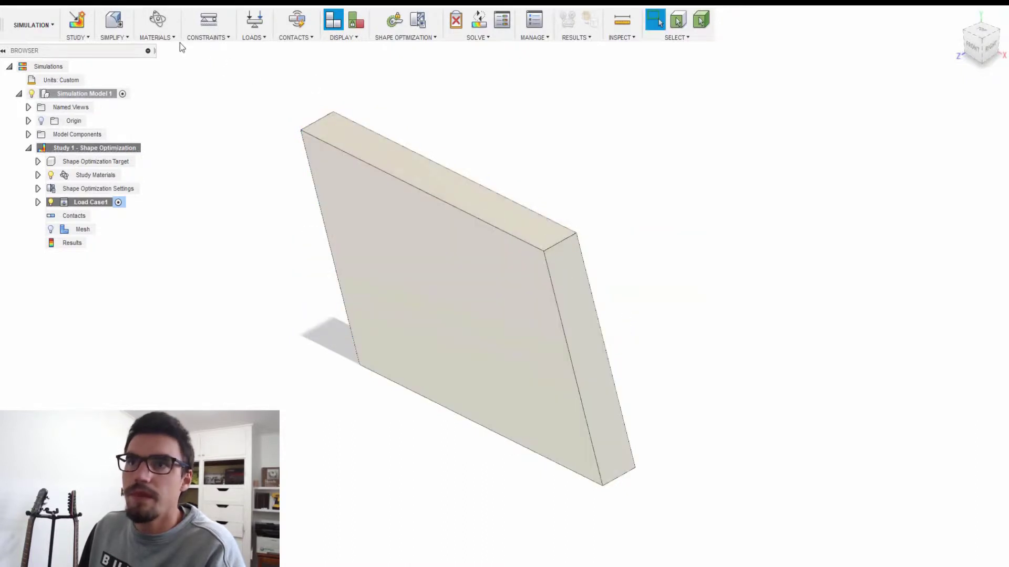
Apply a Fixed structural constraint to the bottom face of the block
left_click(207, 37)
left_click(218, 50)
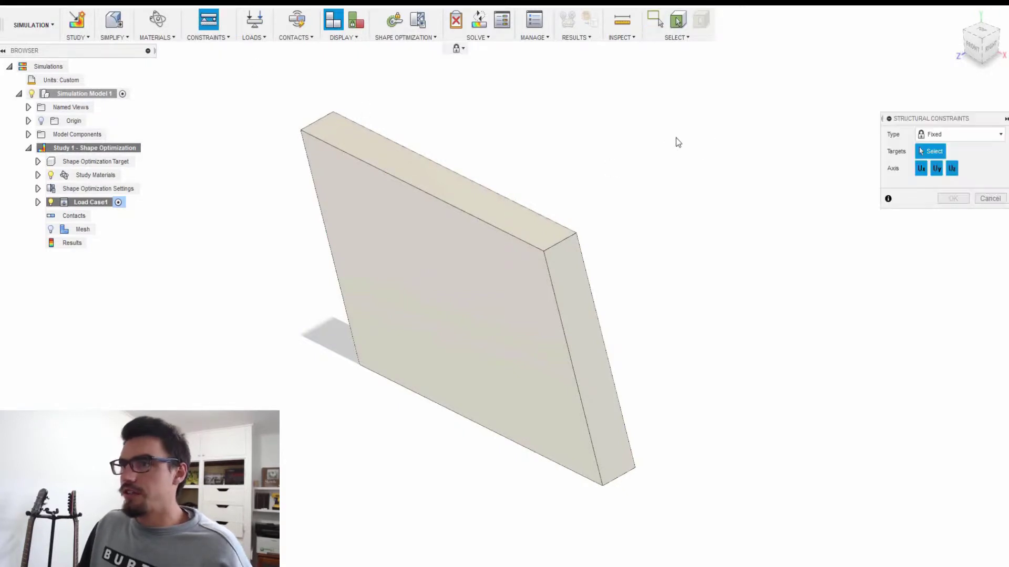
middle_click_drag(657, 236, 582, 308, "shift")
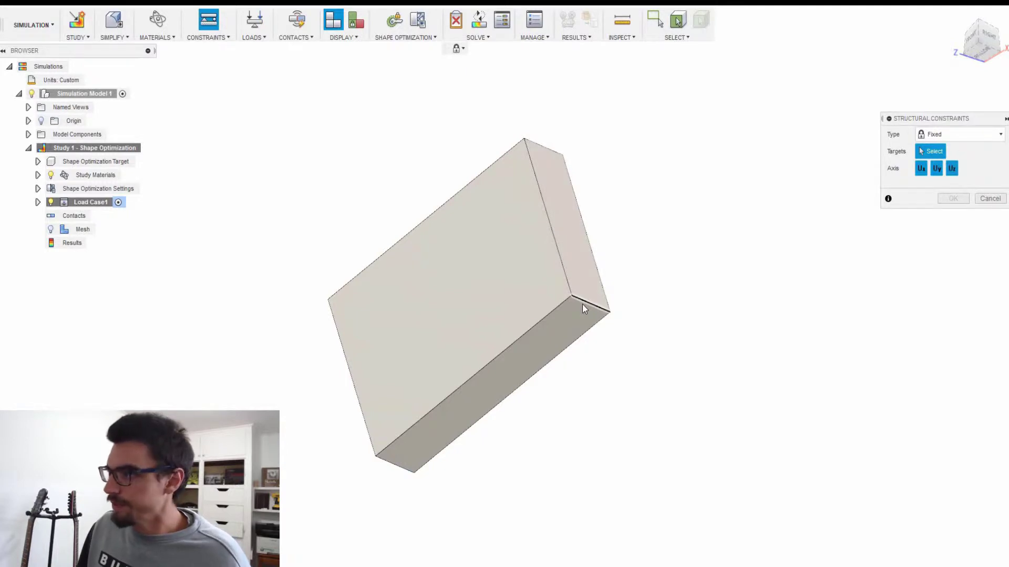
left_click(582, 305)
left_click(953, 198)
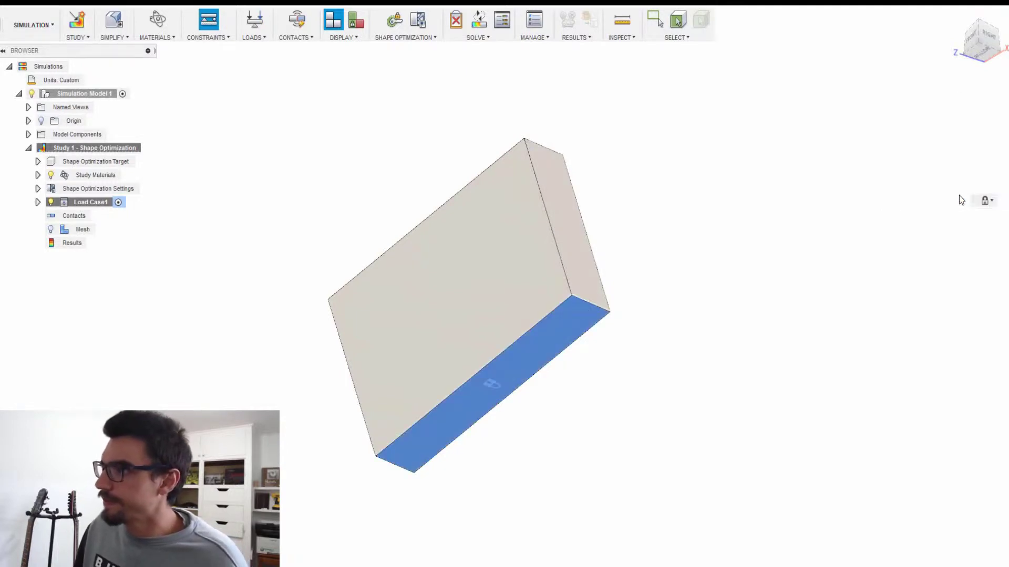
Apply a structural Force load of 20 lbforce, with units set to lbforce, to the block's top face
left_click(984, 42)
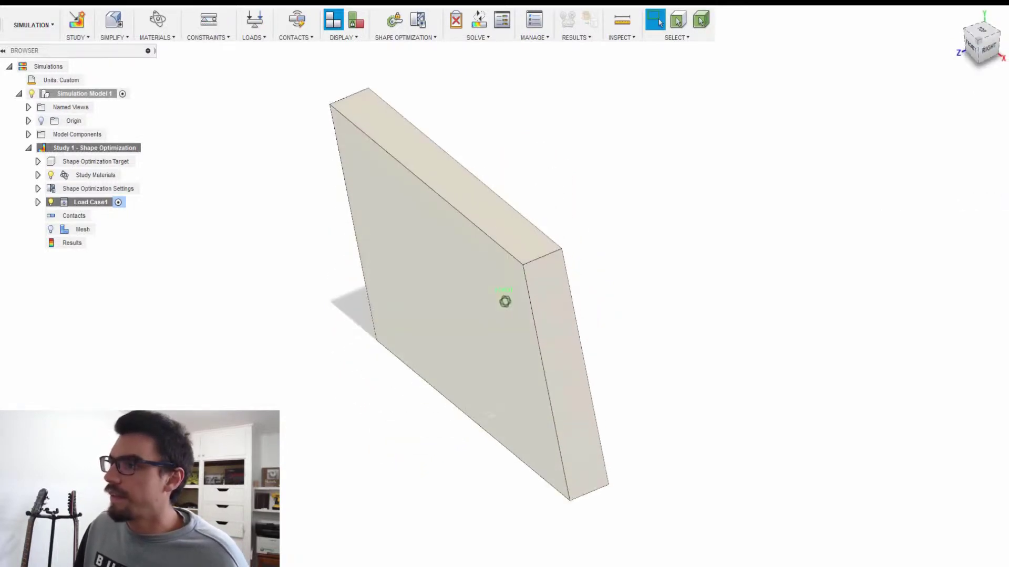
left_click(260, 42)
left_click(256, 48)
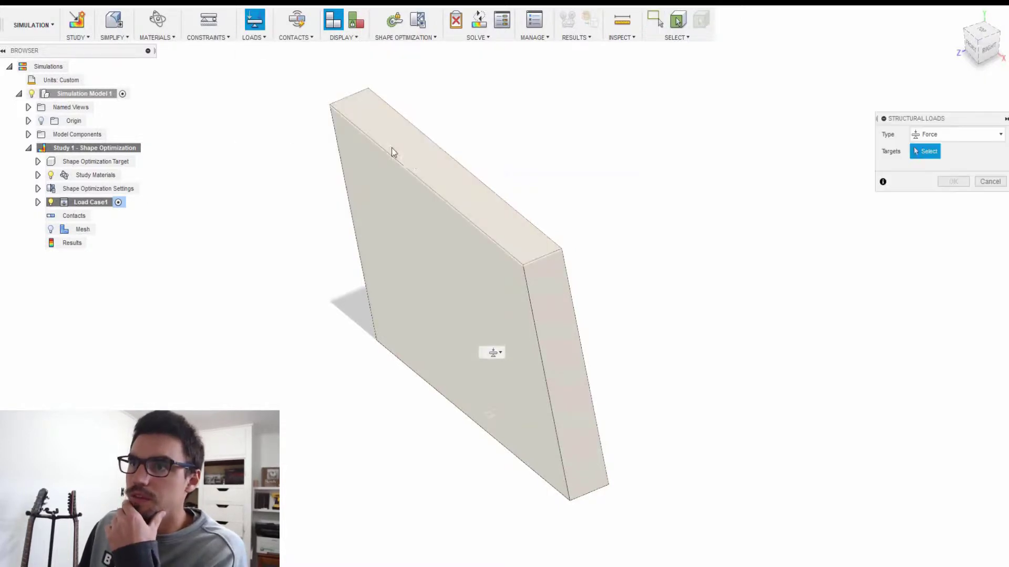
left_click(437, 171)
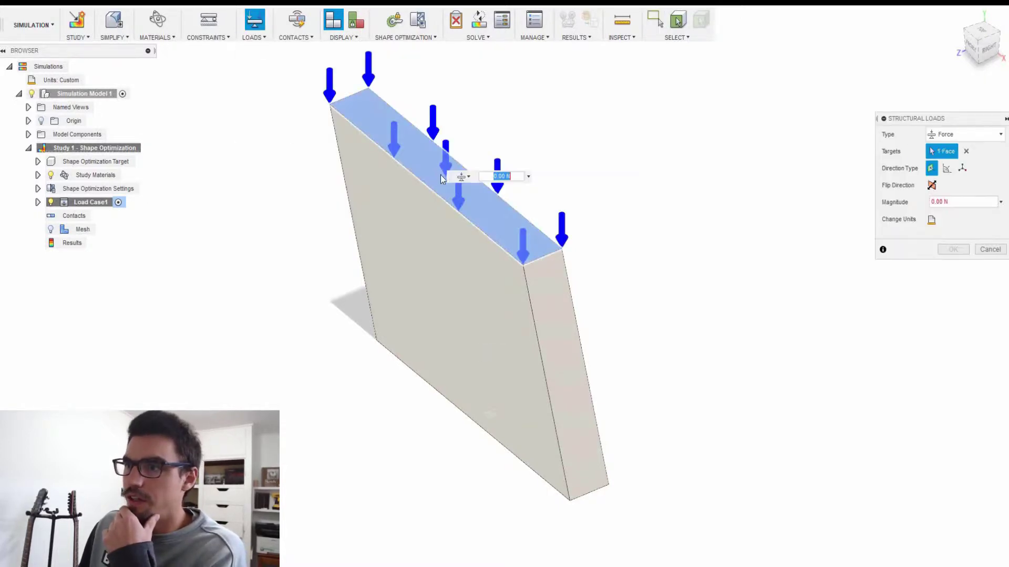
left_click(932, 220)
left_click(948, 220)
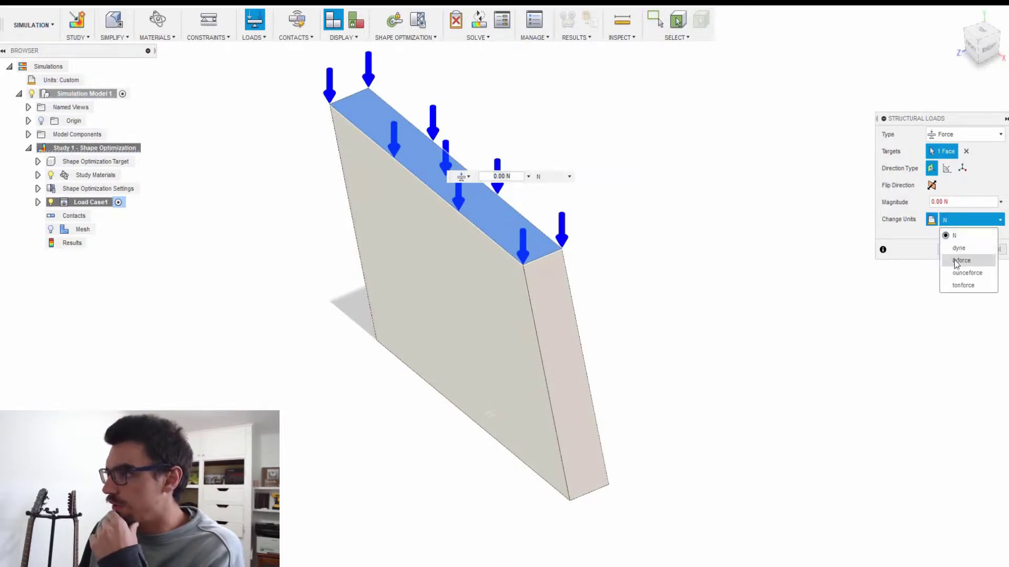
left_click(956, 262)
left_click(939, 202)
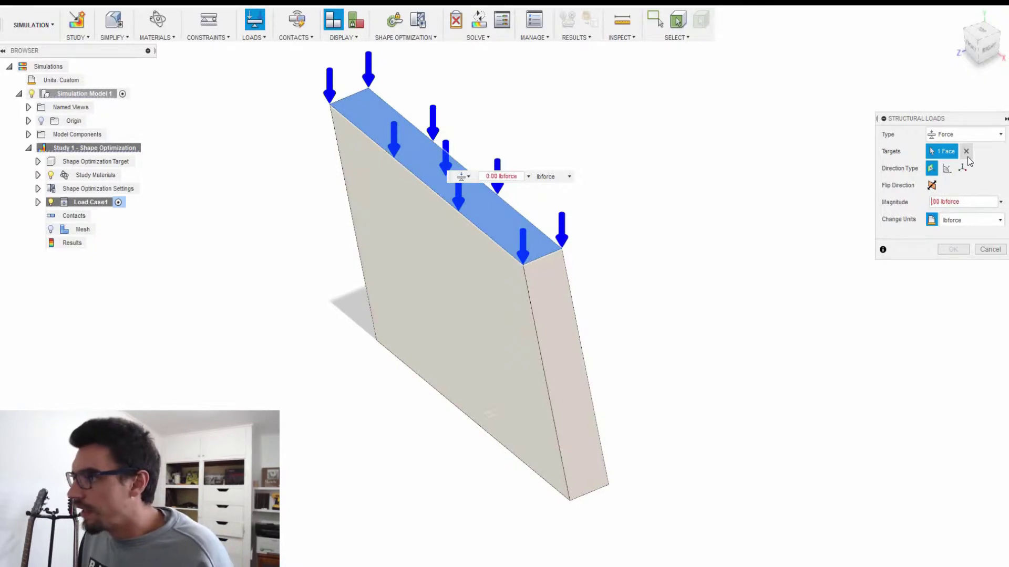
type("20")
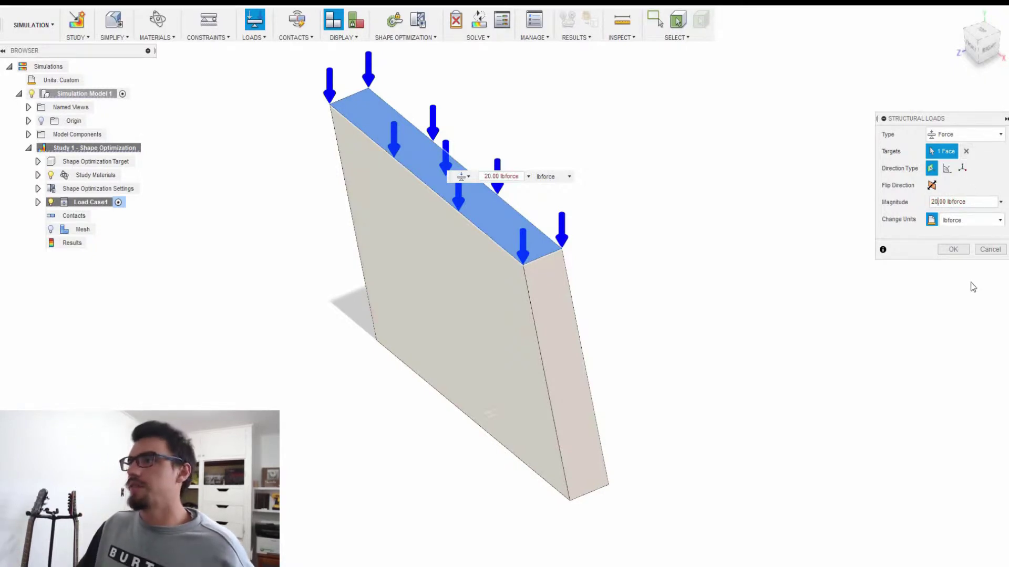
left_click(954, 249)
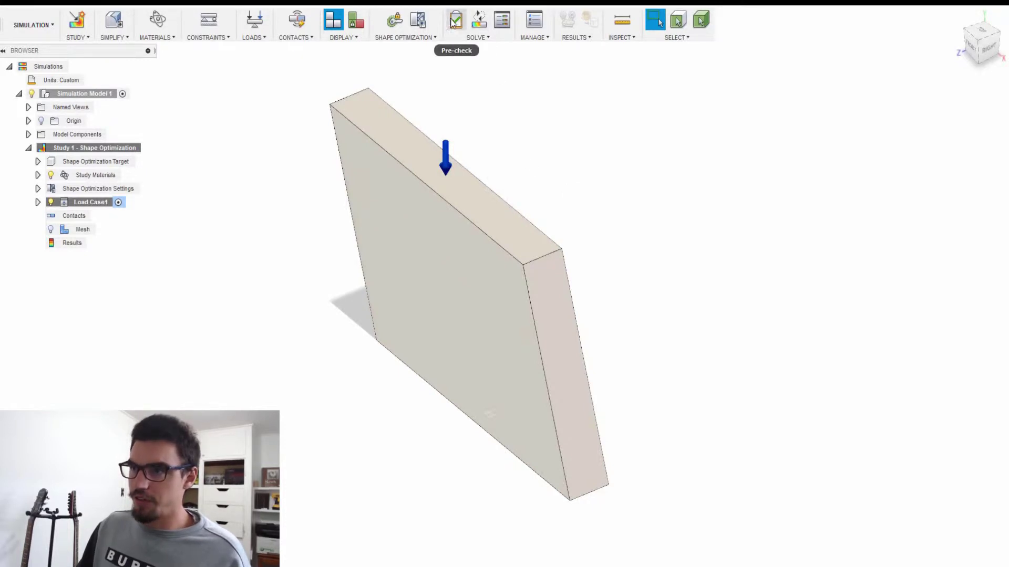
Solve the shape optimization study on the cloud and lower the Load Path Criticality threshold to about 0.4
left_click(478, 21)
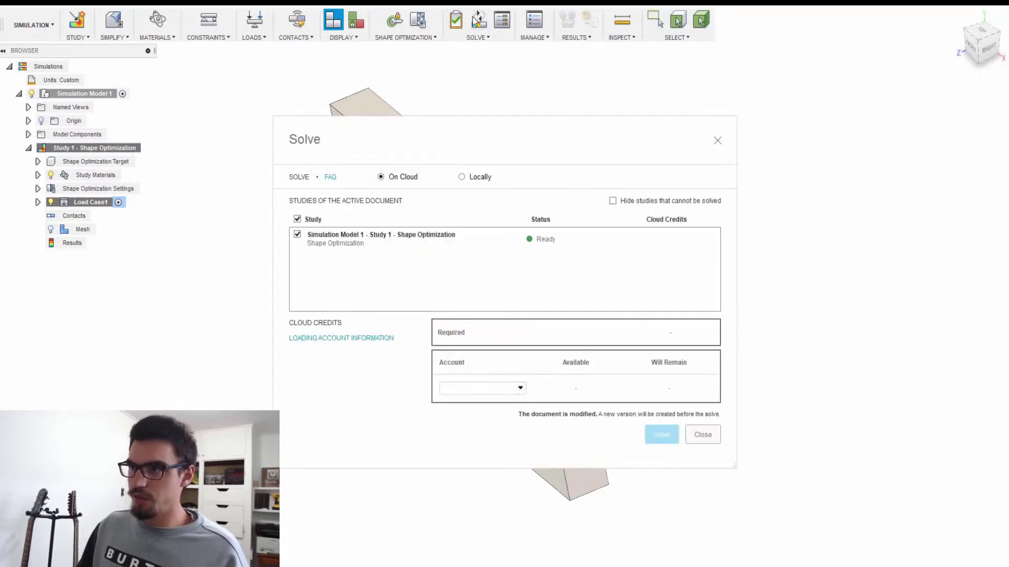
left_click(660, 439)
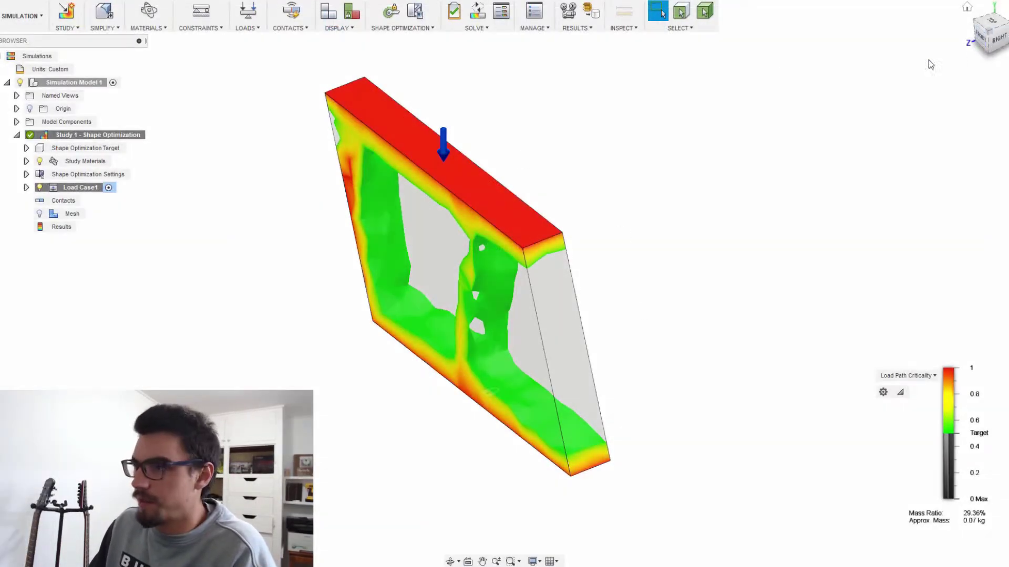
left_click(988, 49)
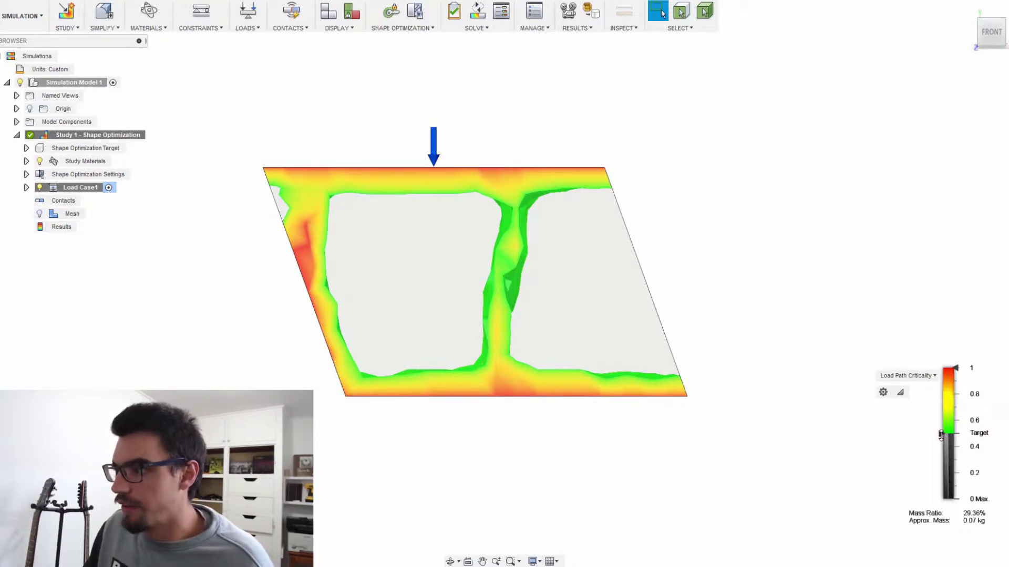
mouse_move(940, 435)
left_mouse_down()
mouse_move(941, 476)
mouse_move(941, 408)
mouse_move(938, 446)
left_mouse_up()
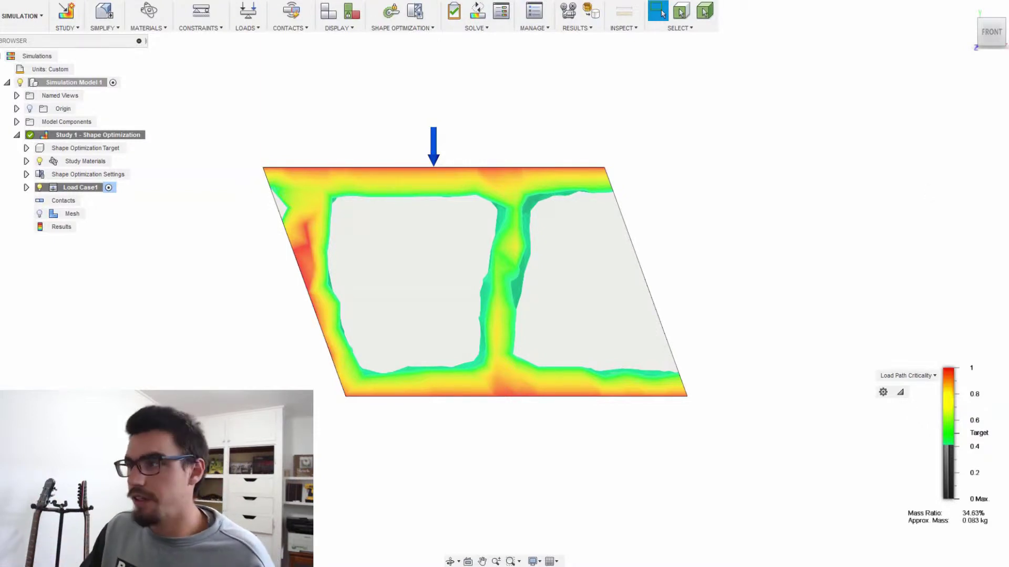
Promote the optimized mesh result to the Model Workspace
left_click_drag(989, 34, 941, 45)
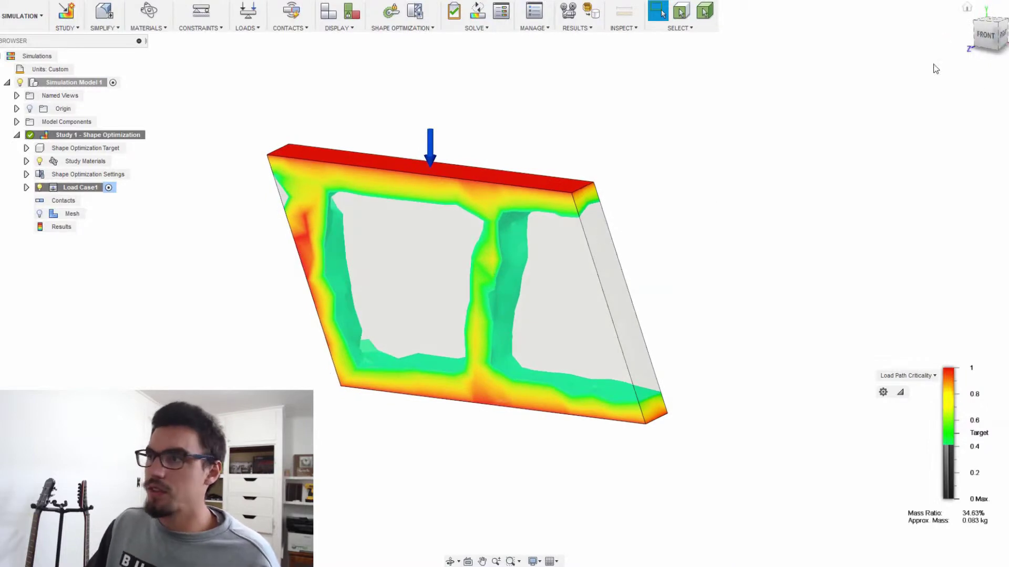
left_click(572, 30)
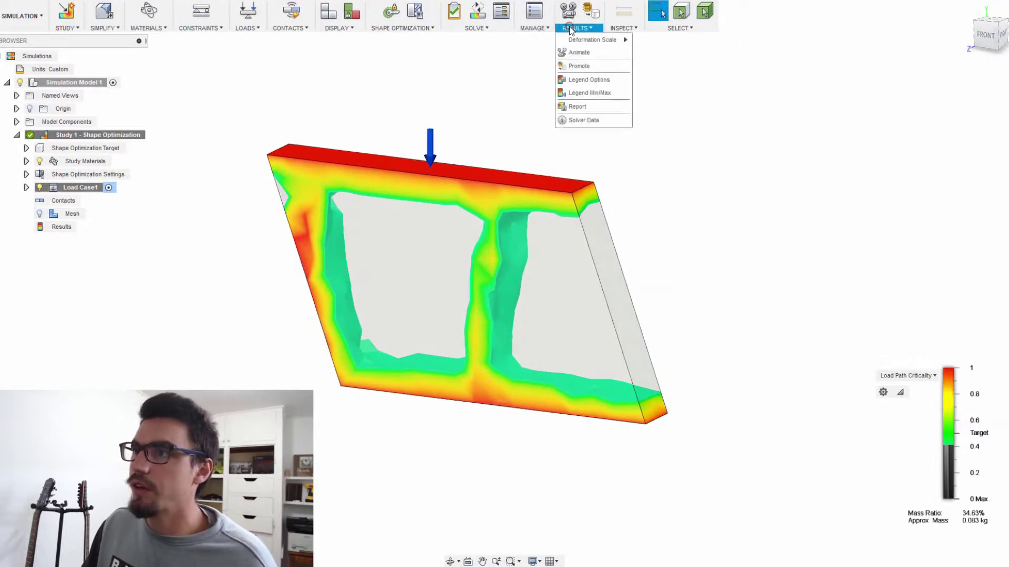
left_click(581, 65)
left_click(925, 124)
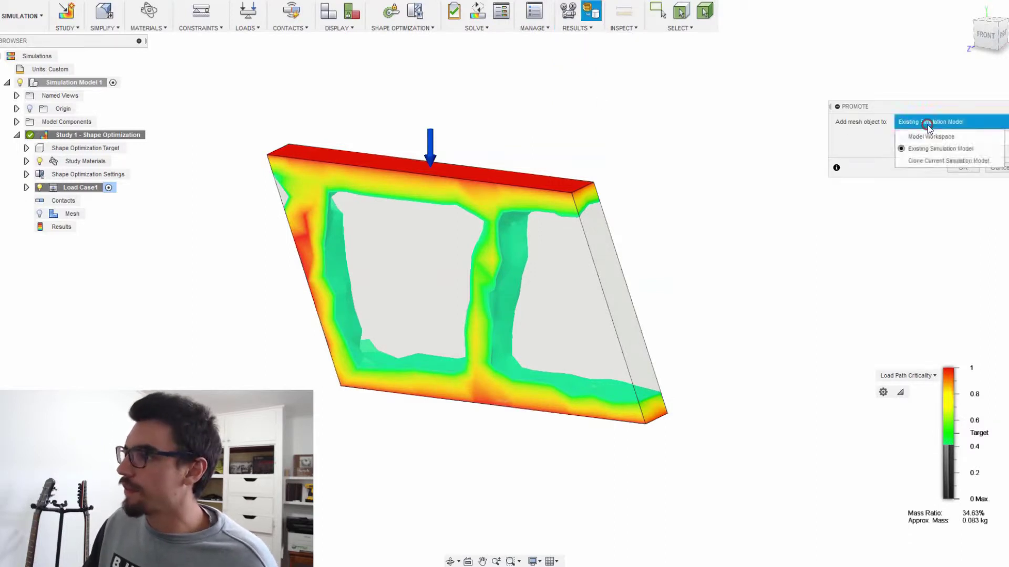
left_click(926, 137)
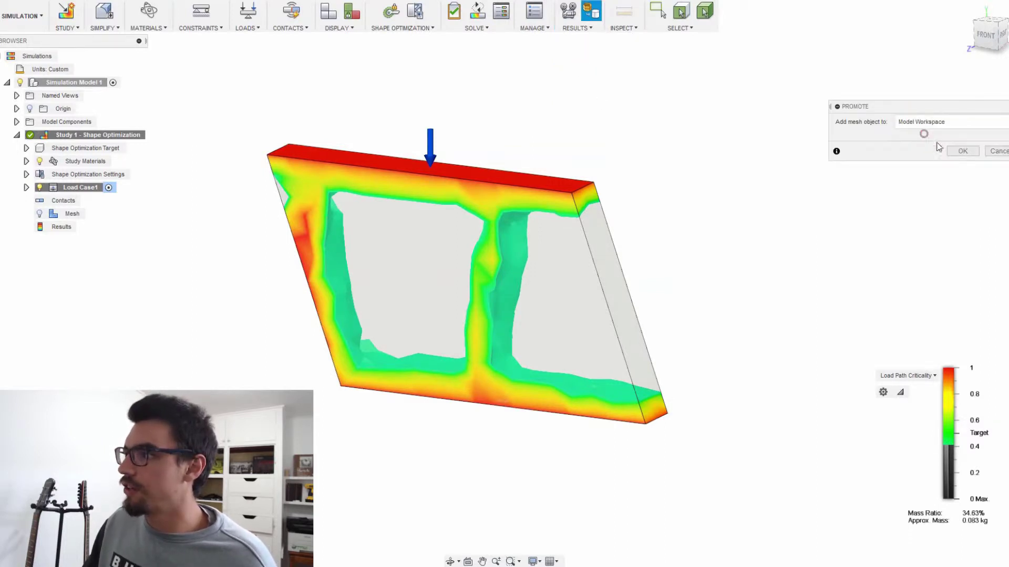
left_click(965, 152)
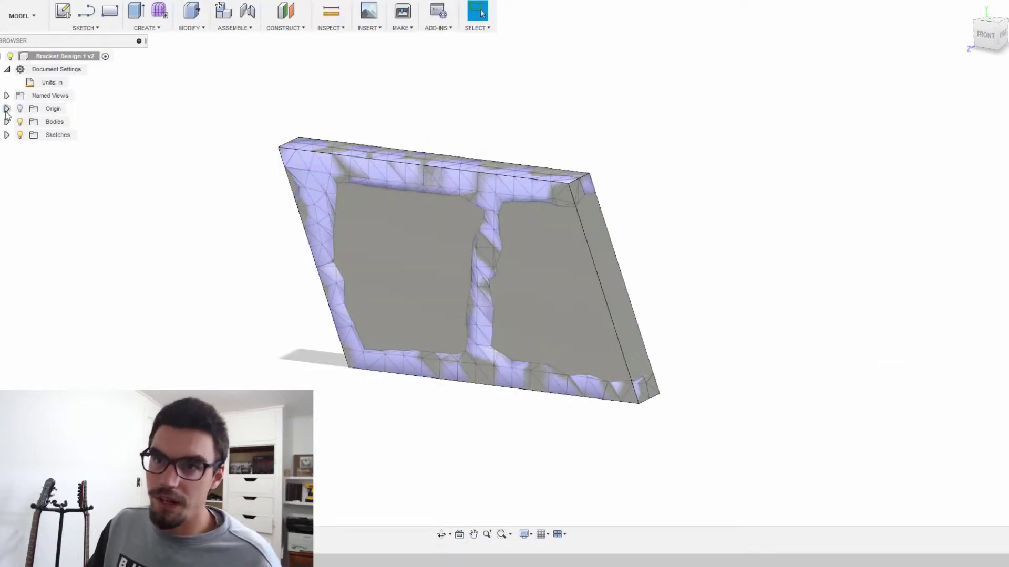
Expand the bodies list, then briefly hide and show Body1 again to examine the promoted mesh
left_click(6, 122)
left_click(30, 137)
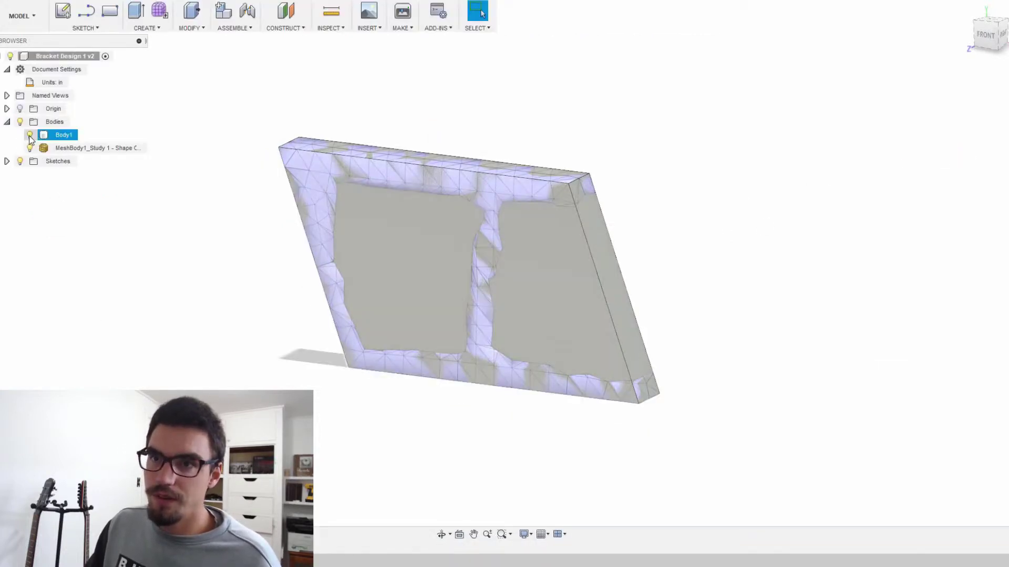
left_click(30, 135)
left_click(30, 135)
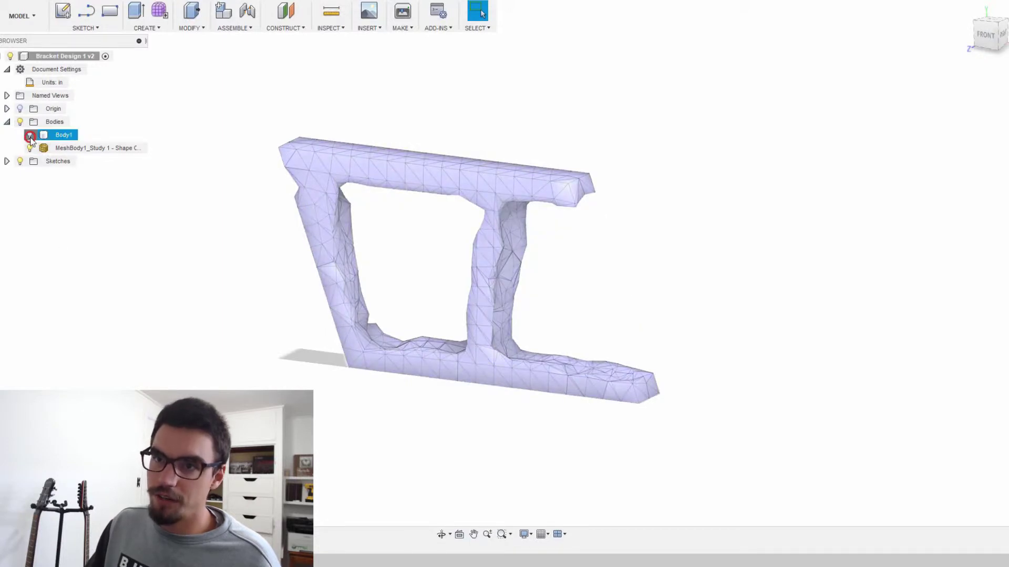
Create a sketch on the block's front face and project that face's outline into it
left_click(347, 245)
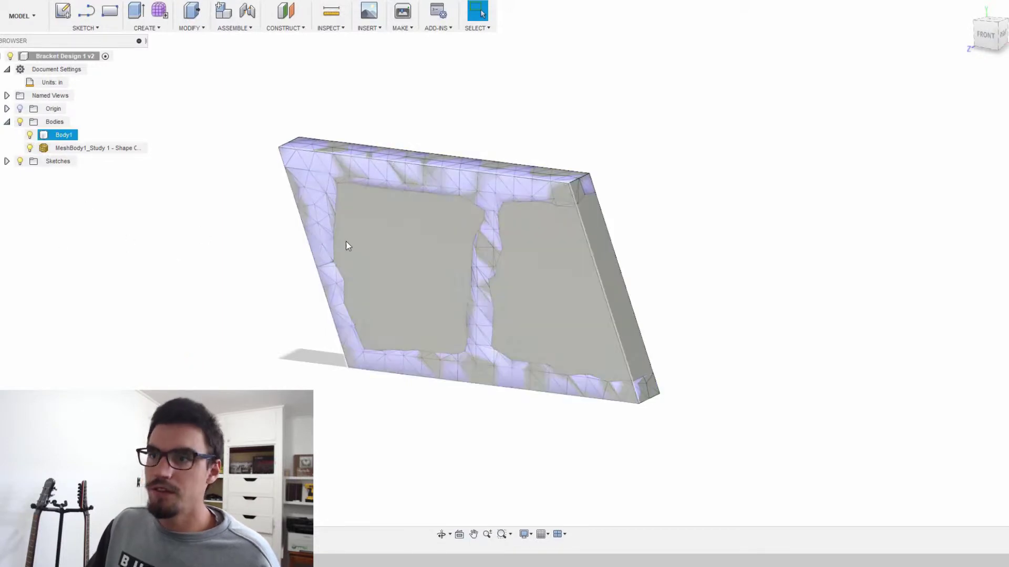
left_click(412, 252)
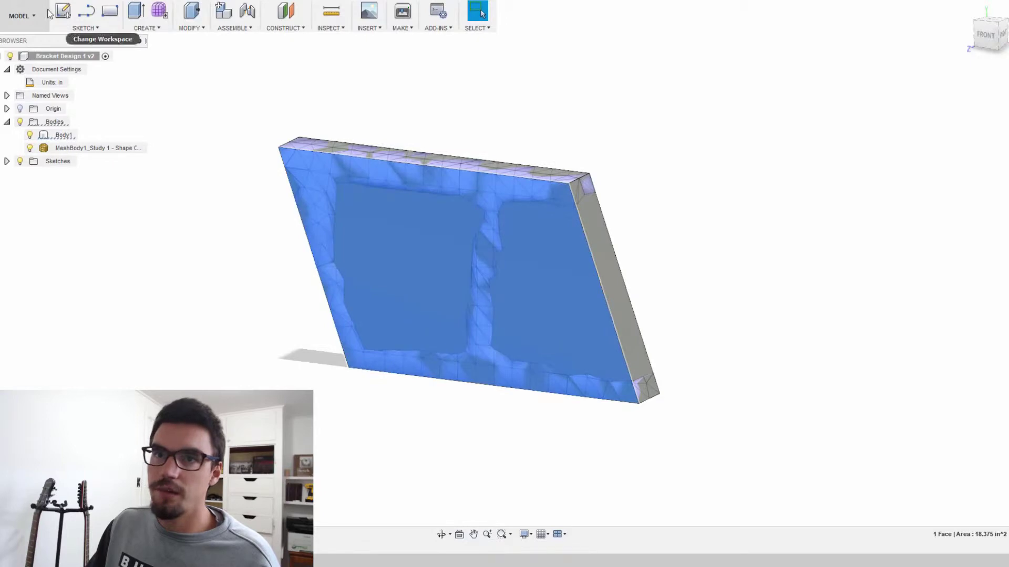
left_click(65, 12)
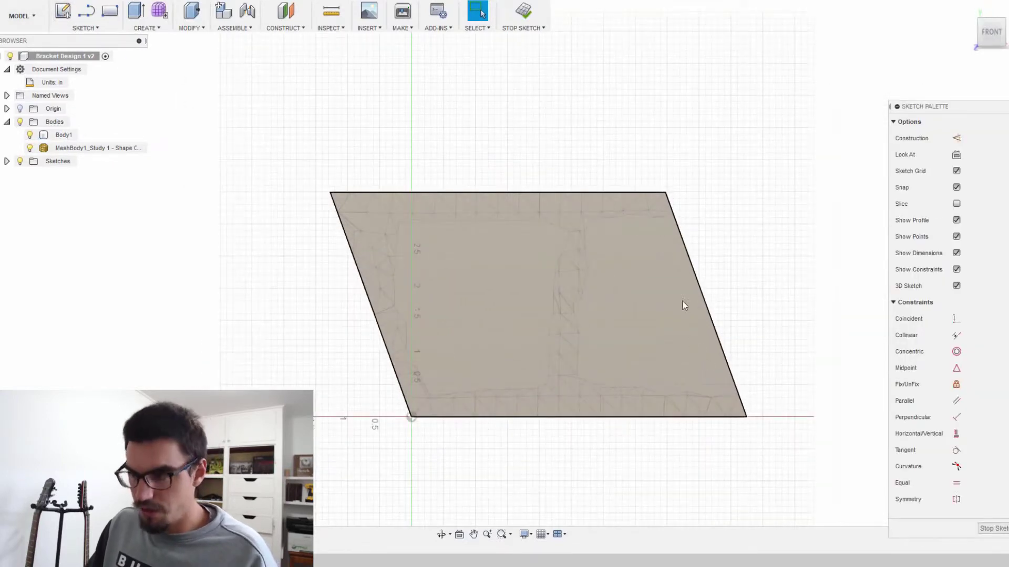
key("p")
left_click(648, 271)
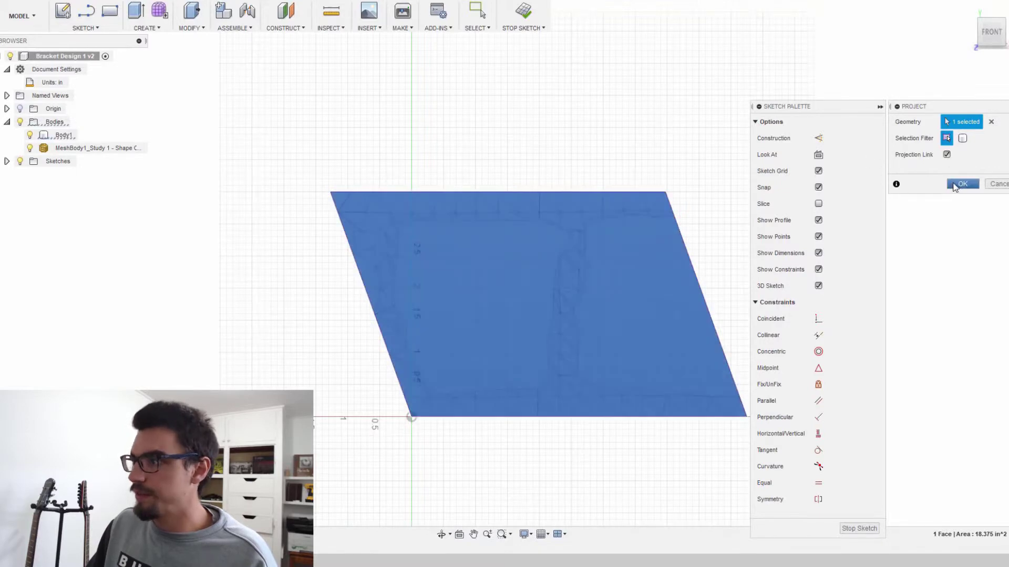
left_click(961, 184)
Hide the solid Body1 and view the mesh squarely from the front behind the sketch outline
middle_click_drag(955, 131, 948, 84, "shift")
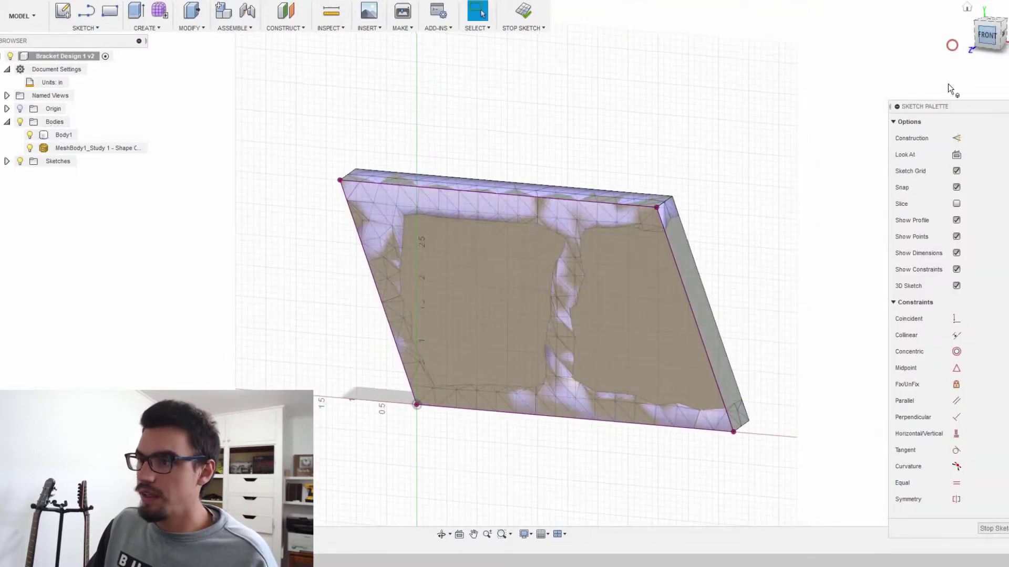
left_click(61, 135)
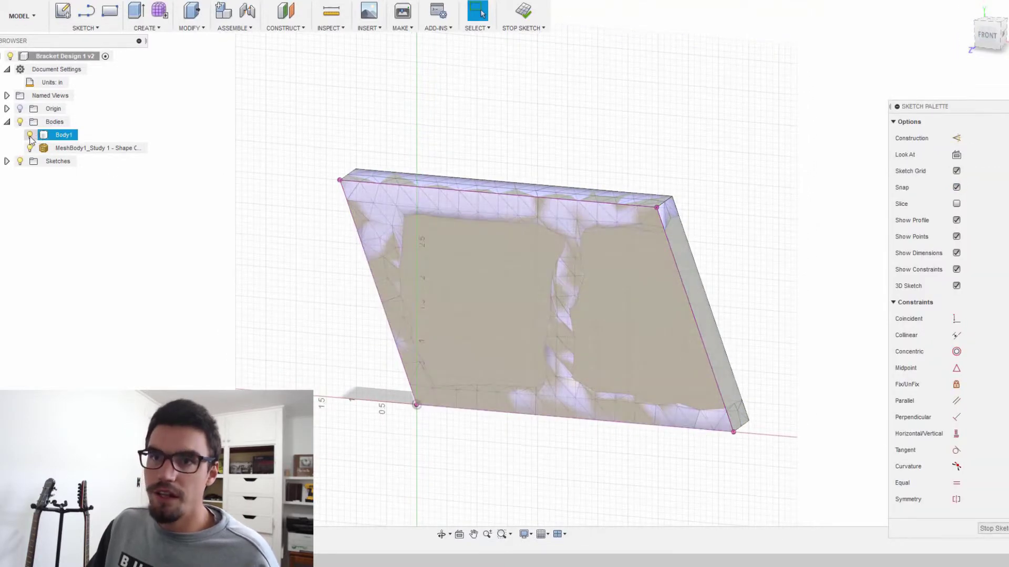
left_click(30, 135)
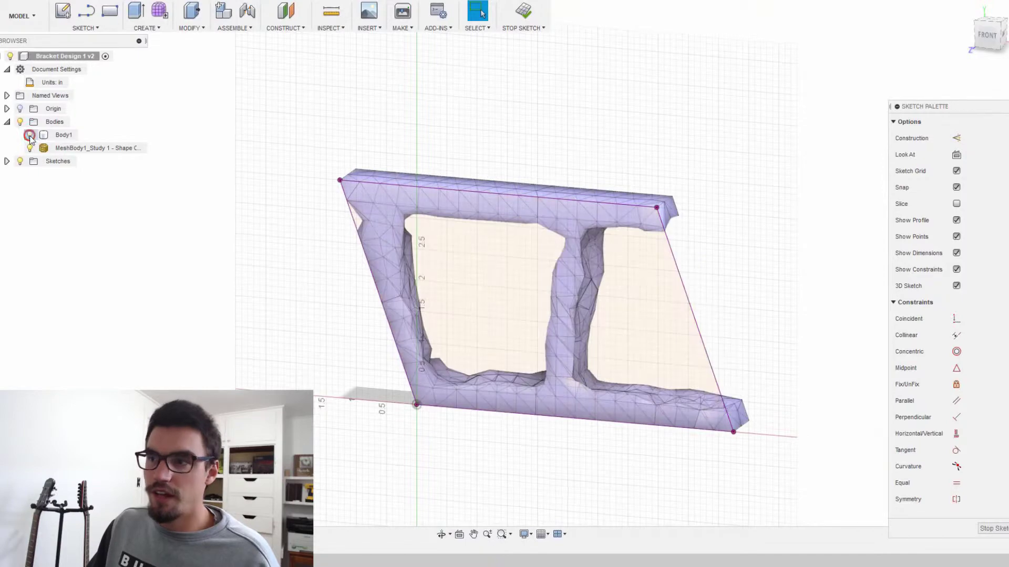
left_click(991, 41)
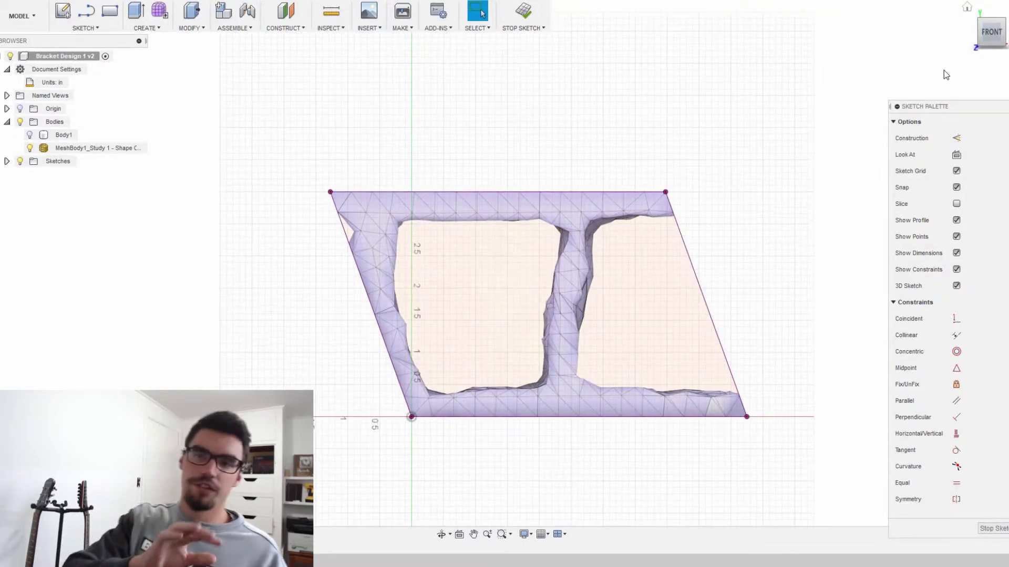